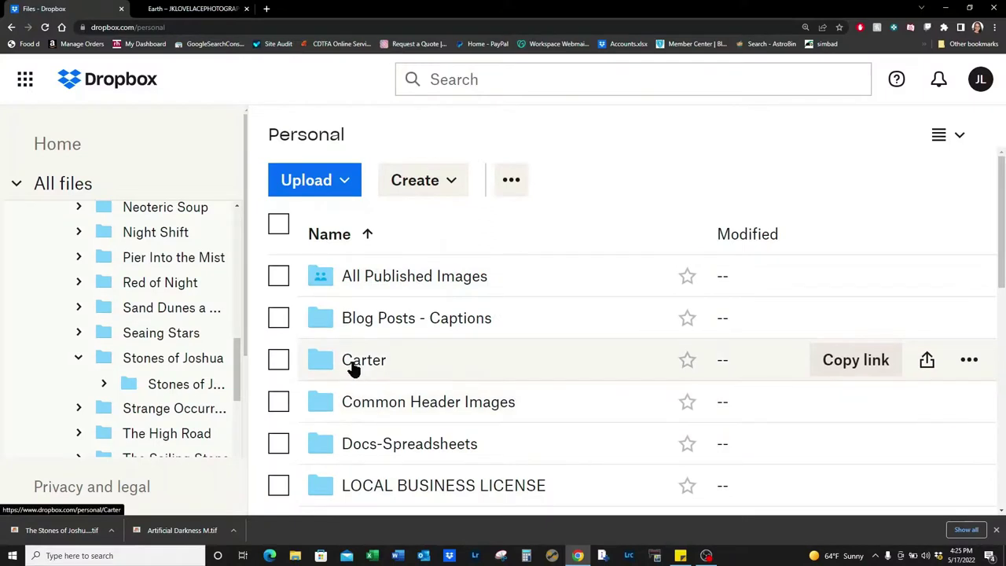
# Open the Carter folder under Personal in Dropbox to reveal DWB 111 and Wawaloli
pyautogui.click(358, 361)
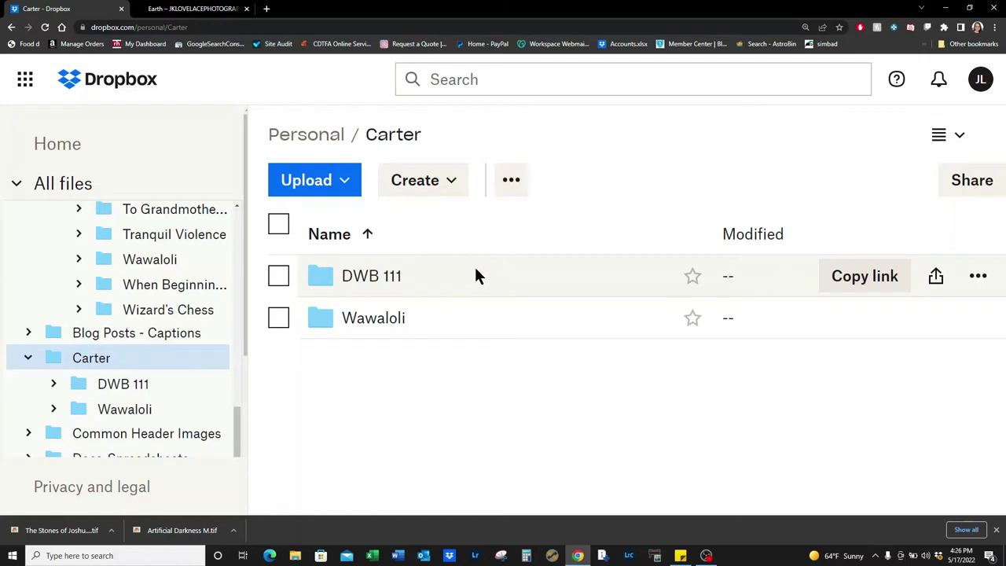
# Download Wawaloli_Art_Print_Adhesive.pdf from Carter/Wawaloli, save it, and open the downloaded PDF
pyautogui.click(369, 319)
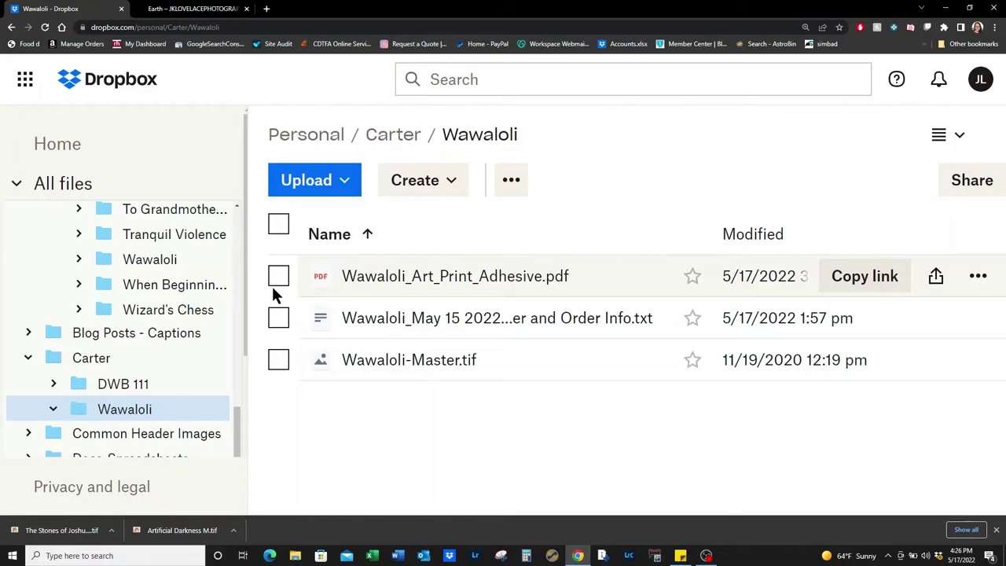
pyautogui.click(272, 287)
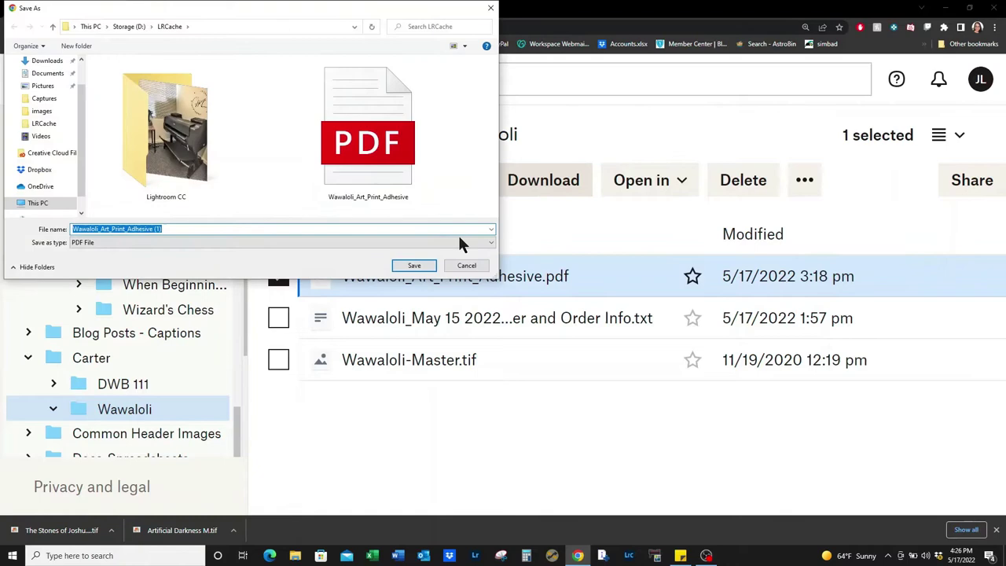
pyautogui.click(414, 266)
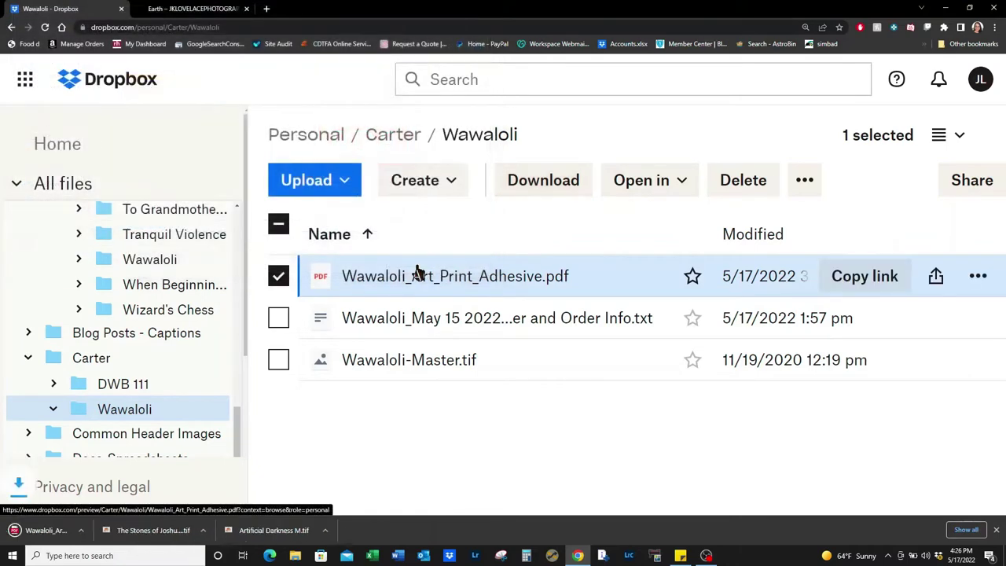
pyautogui.click(61, 534)
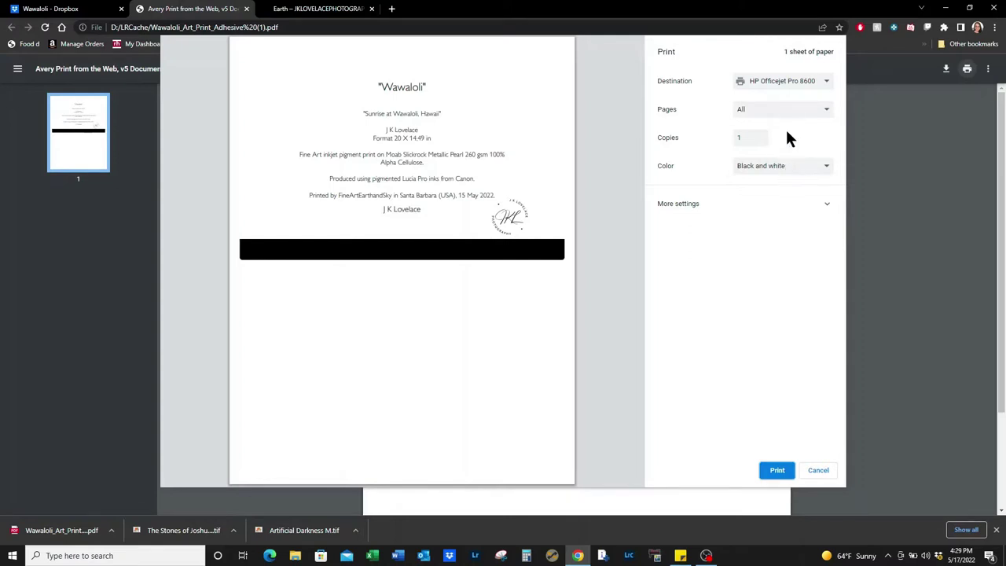
# Expand Chrome's More settings for the Wawaloli label, then print it and return to the desktop
pyautogui.click(794, 219)
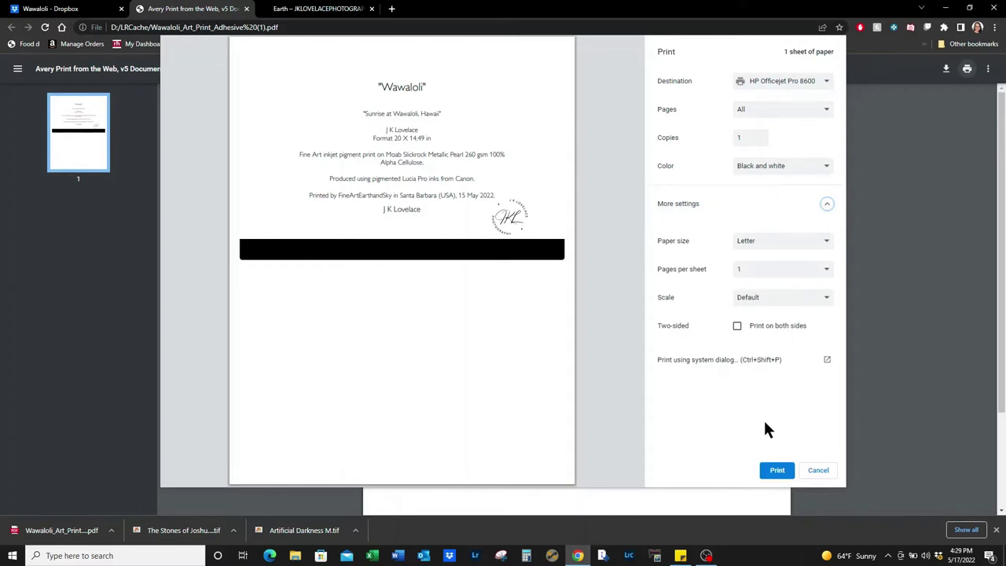
pyautogui.click(777, 470)
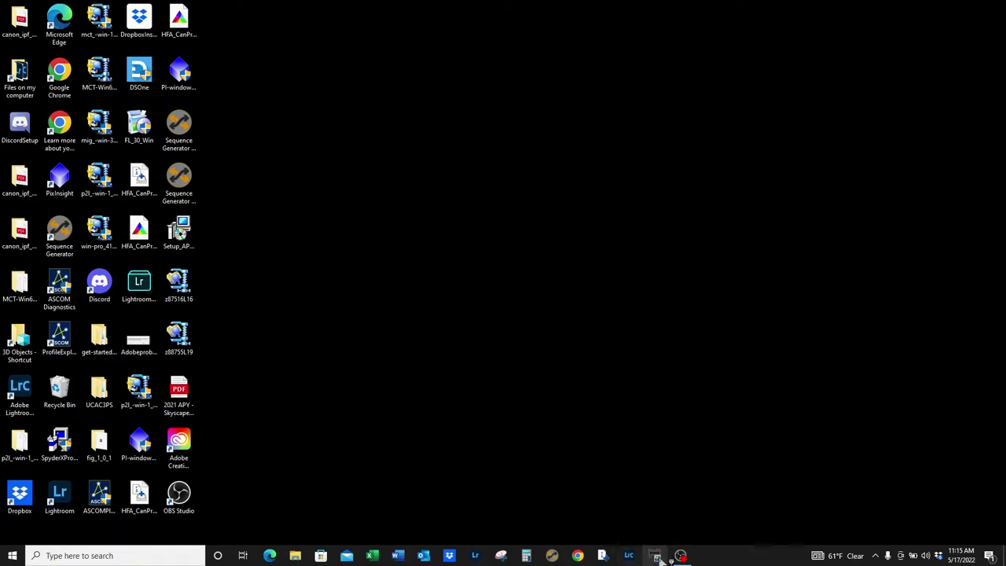
# Launch Professional Print & Layout and pick Photo Papers > Canon Photo Paper Pro Platinum as media type
pyautogui.click(653, 555)
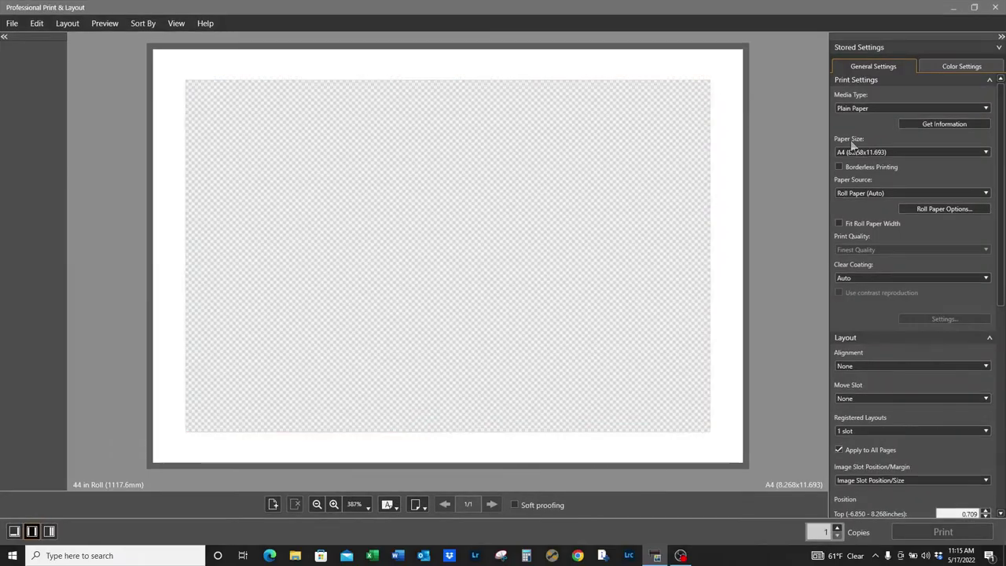
pyautogui.click(882, 108)
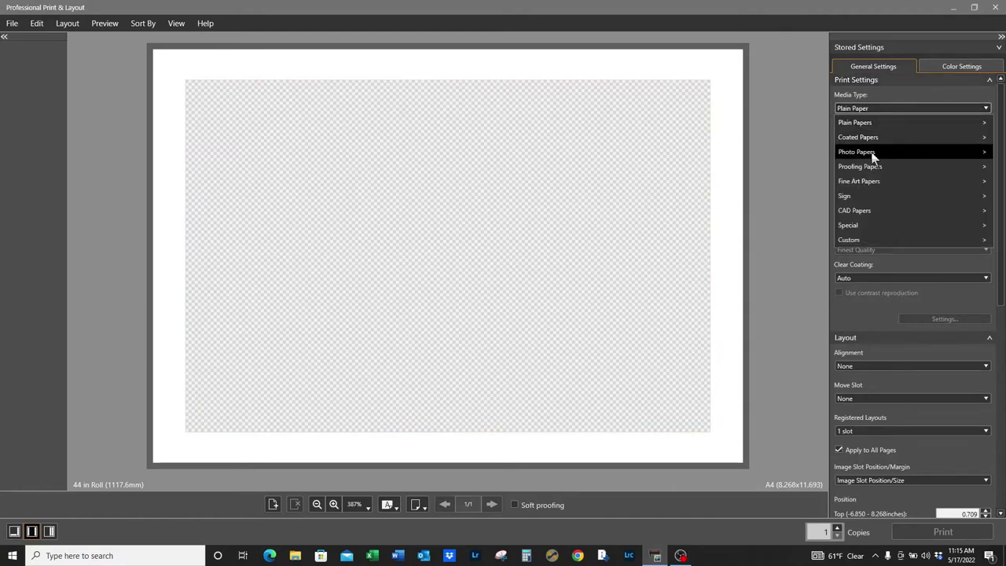
pyautogui.moveTo(870, 152)
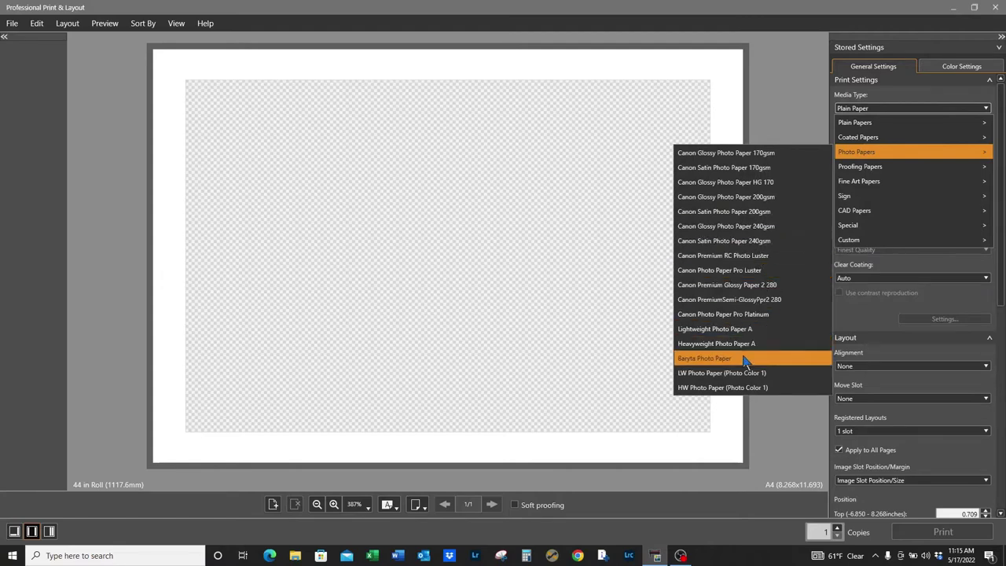
pyautogui.click(756, 318)
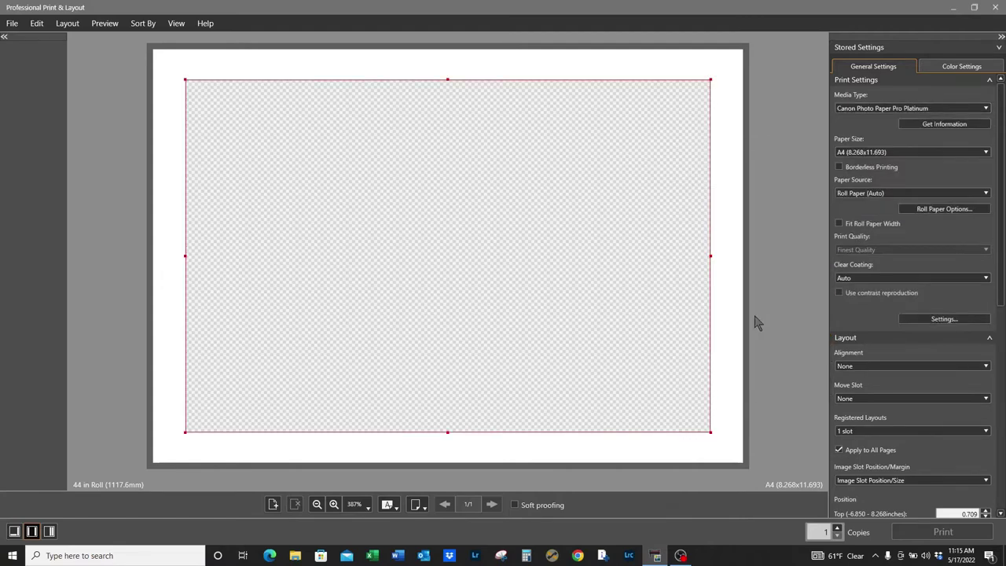
pyautogui.click(921, 109)
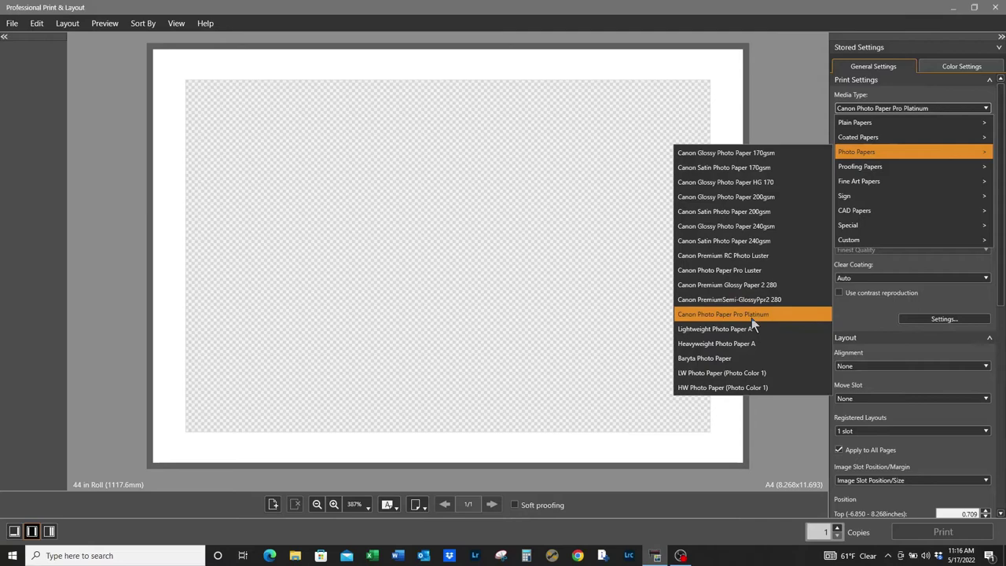
pyautogui.click(754, 317)
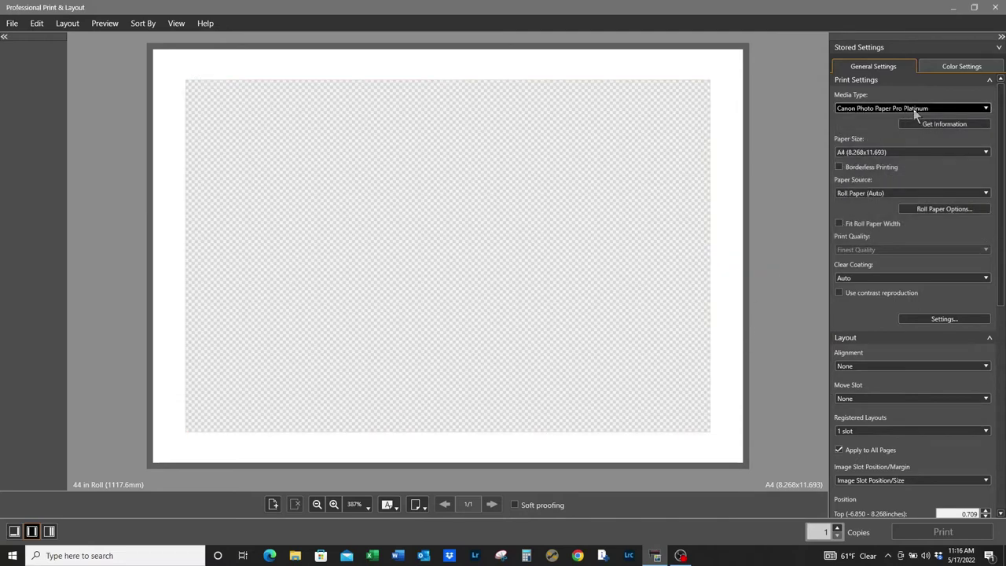
# Choose Specify Custom Size from the Paper Size list
pyautogui.click(912, 151)
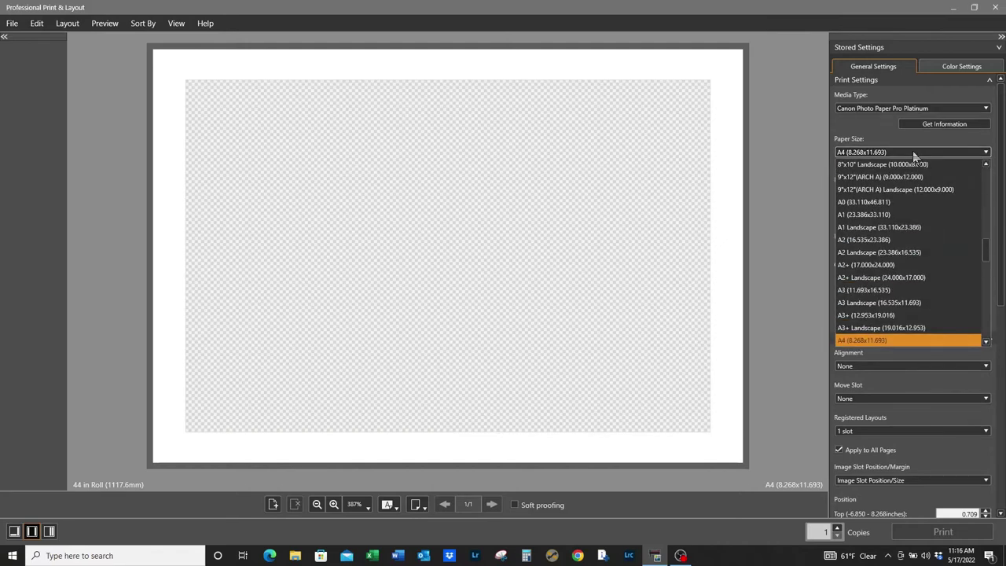
pyautogui.scroll(6, 927, 216)
pyautogui.scroll(10, 927, 215)
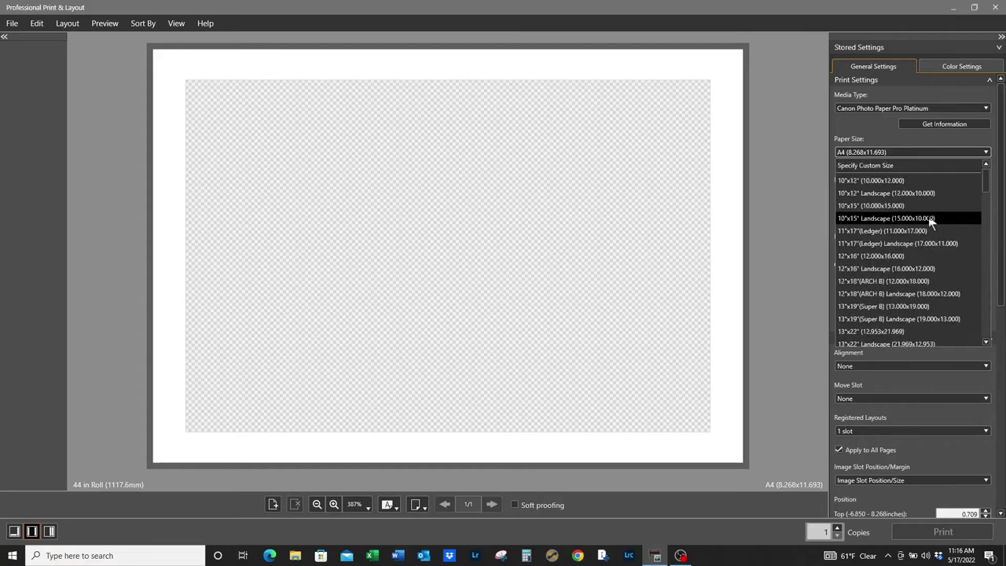
pyautogui.click(874, 165)
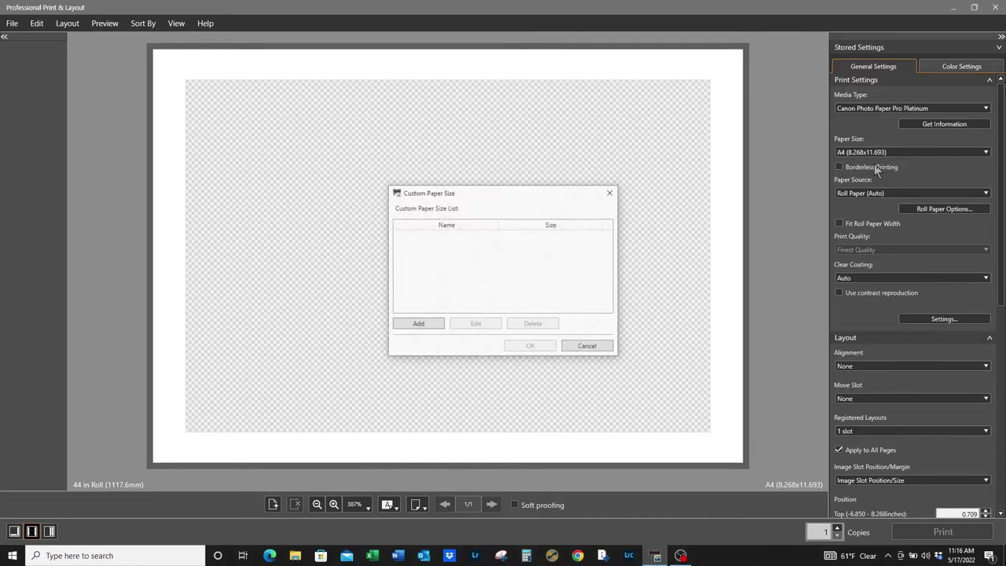
# Add custom size 'Wawaloli Paper Size' with width 20.5 and height 15.00 inches
pyautogui.click(407, 324)
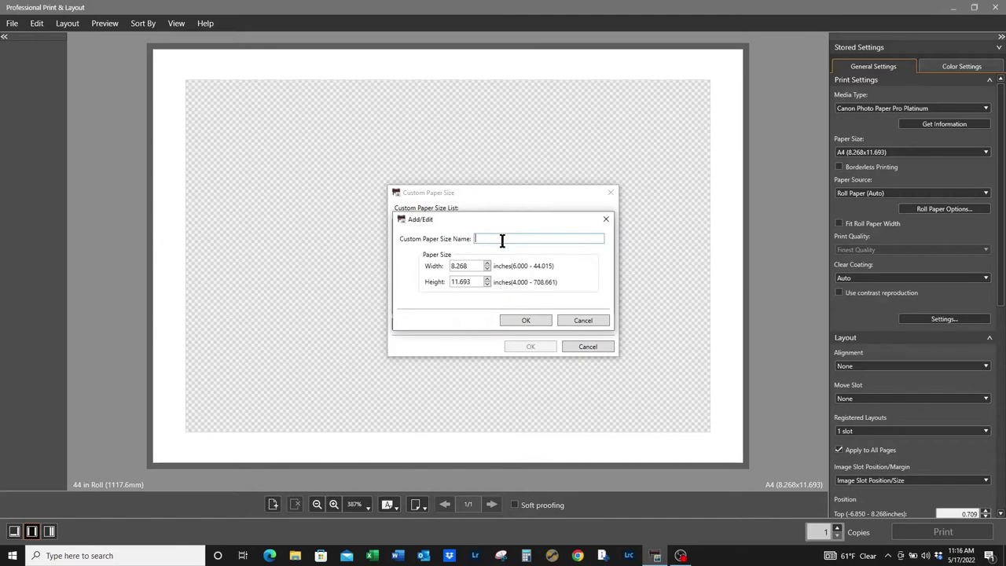
pyautogui.write('Wawaloli Paper Size')
pyautogui.moveTo(469, 267); pyautogui.dragTo(407, 267)
pyautogui.write('20.5')
pyautogui.press('Tab')
pyautogui.hotkey('ctrl', 'a')
pyautogui.write('15.00')
pyautogui.press('Tab')
pyautogui.click(547, 319)
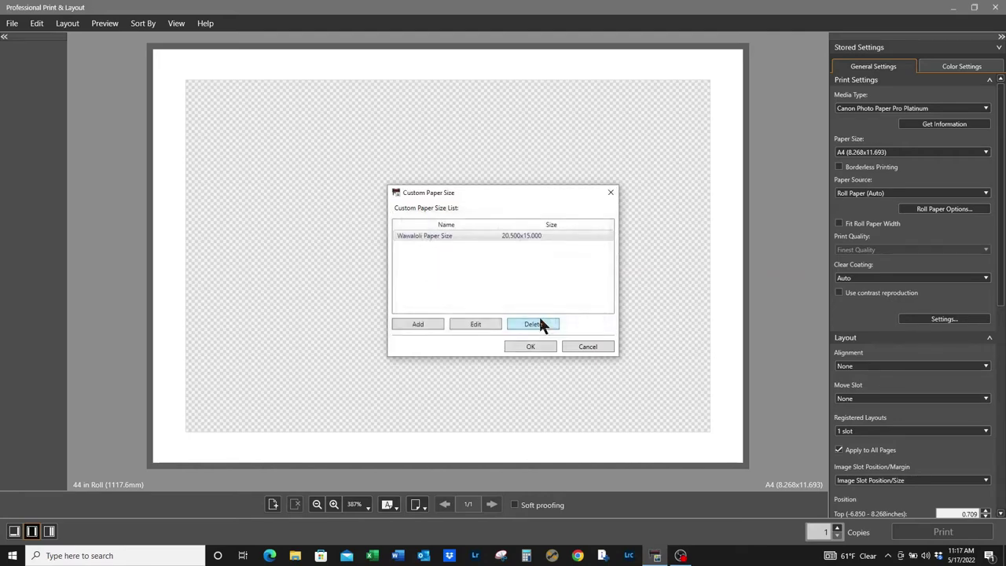
# Add custom size 'Wawaloli Slot Size' at 20.00 × 14.49 inches and close the dialog
pyautogui.click(425, 324)
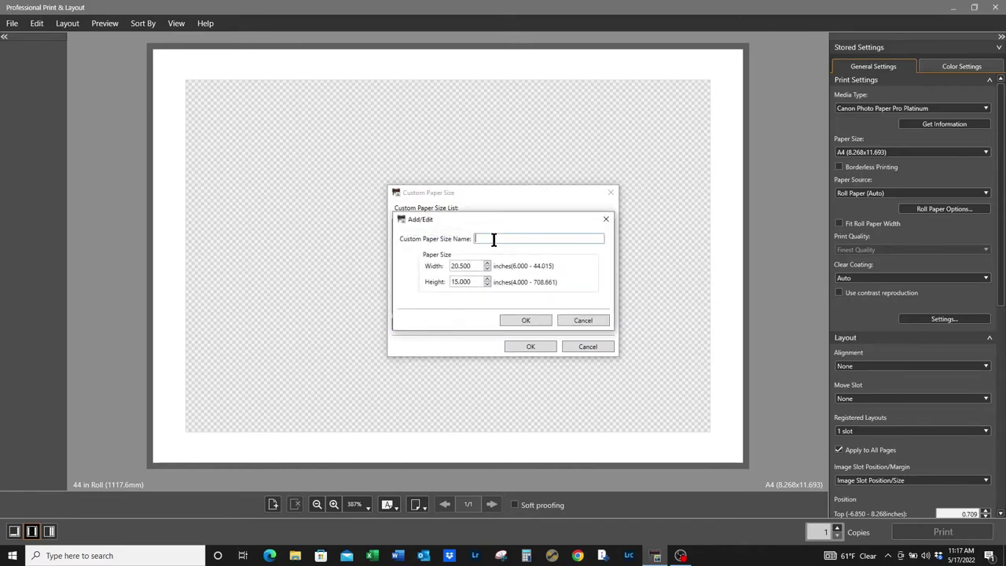
pyautogui.write('Wawalo')
pyautogui.write('li P')
pyautogui.write('lotS')
pyautogui.write('ize')
pyautogui.doubleClick(464, 265)
pyautogui.write('20.00')
pyautogui.press('Tab')
pyautogui.write('14.49')
pyautogui.click(527, 321)
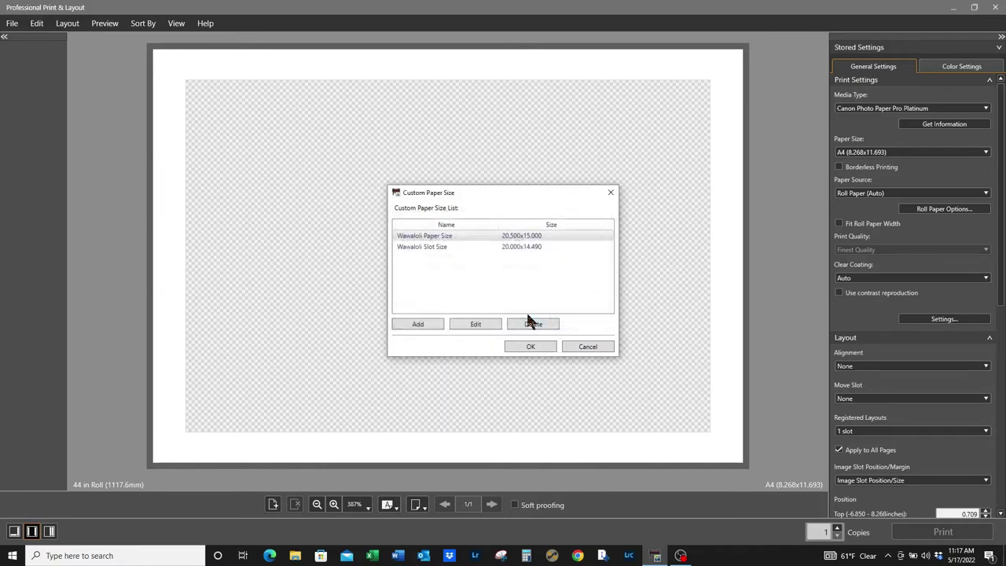
pyautogui.click(517, 347)
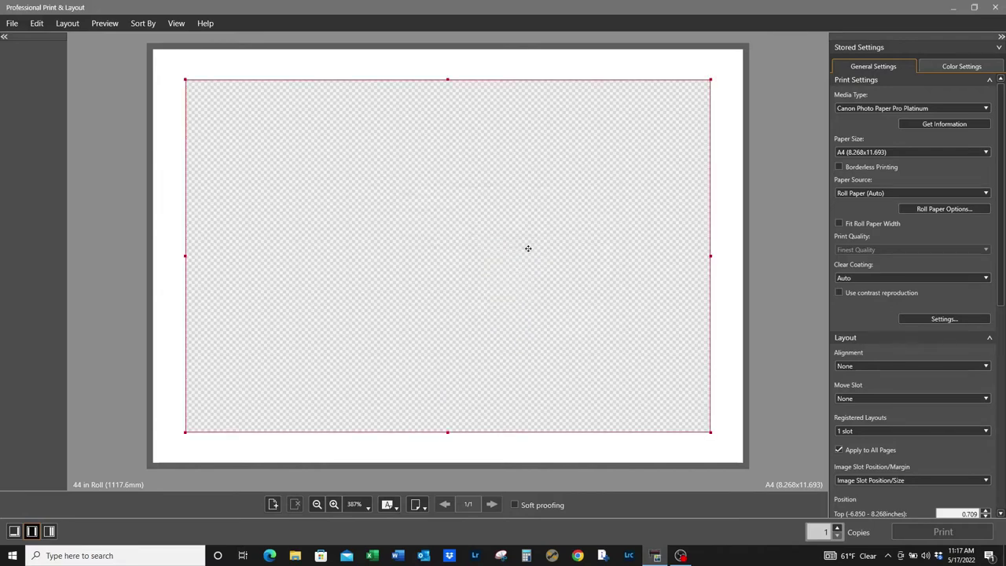
# Select Wawaloli Paper Size as the paper size
pyautogui.click(885, 157)
pyautogui.scroll(4, 928, 200)
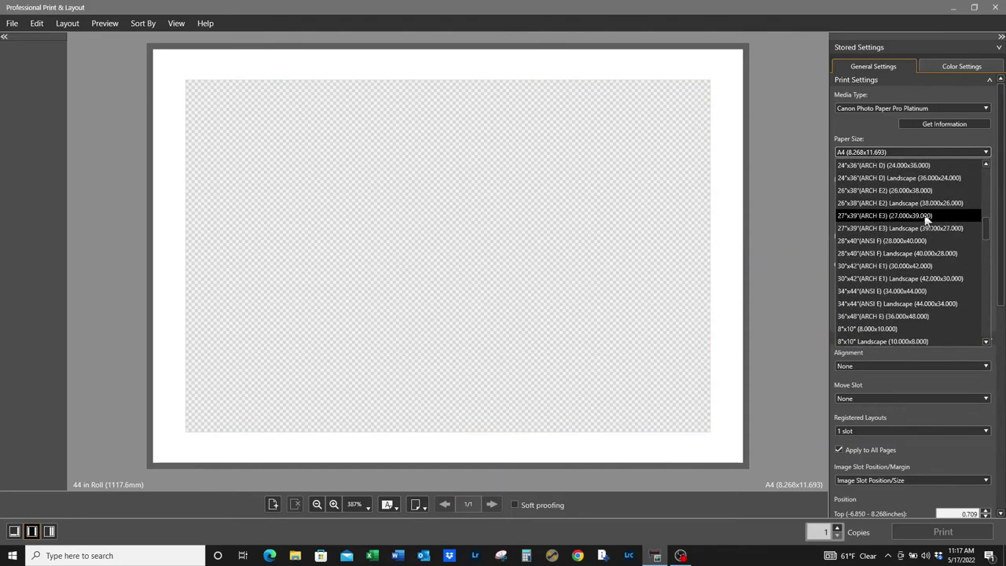
pyautogui.scroll(5, 935, 209)
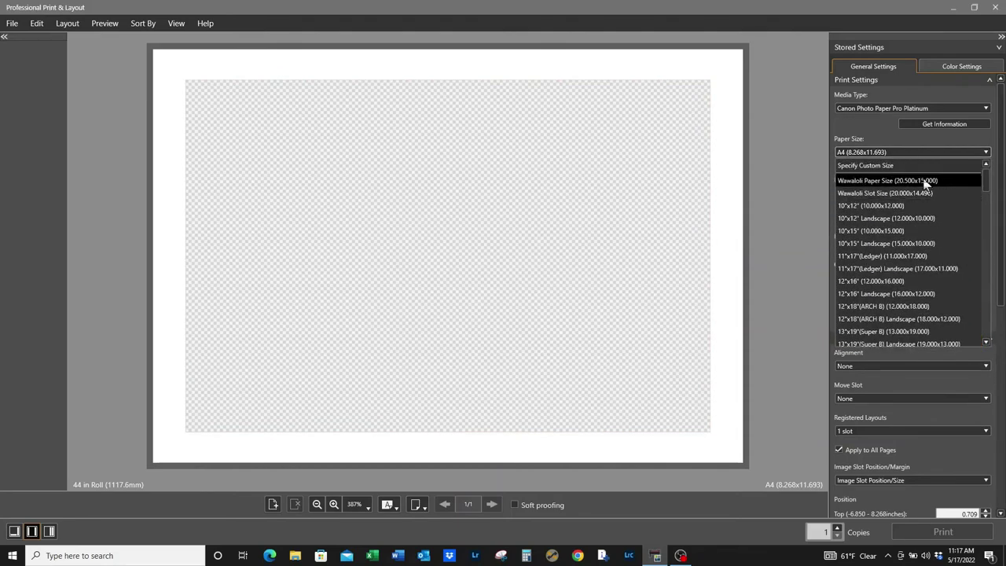
pyautogui.click(925, 180)
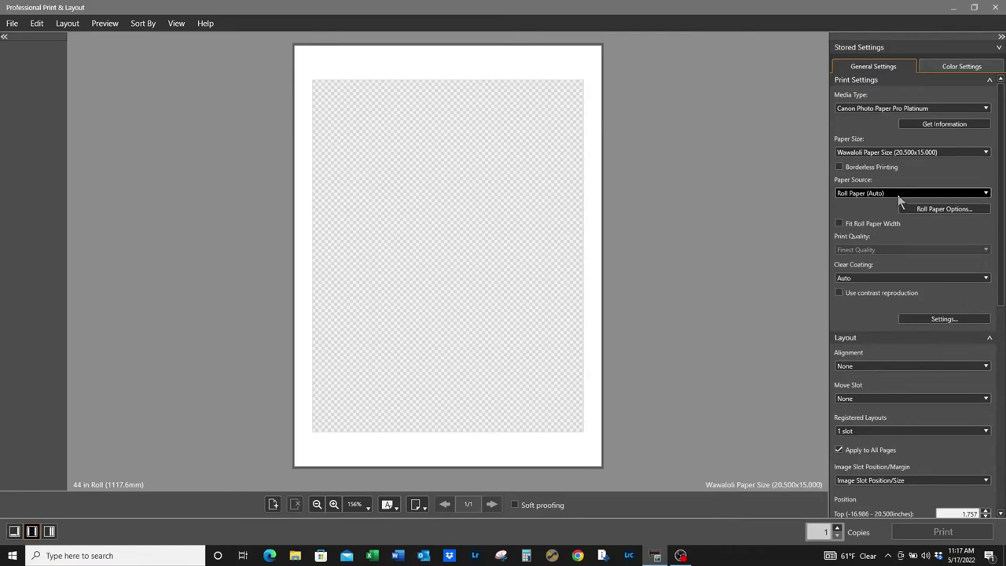
# Set the roll paper width to 24 in Roll (609.6mm) in Roll Paper Options
pyautogui.click(898, 196)
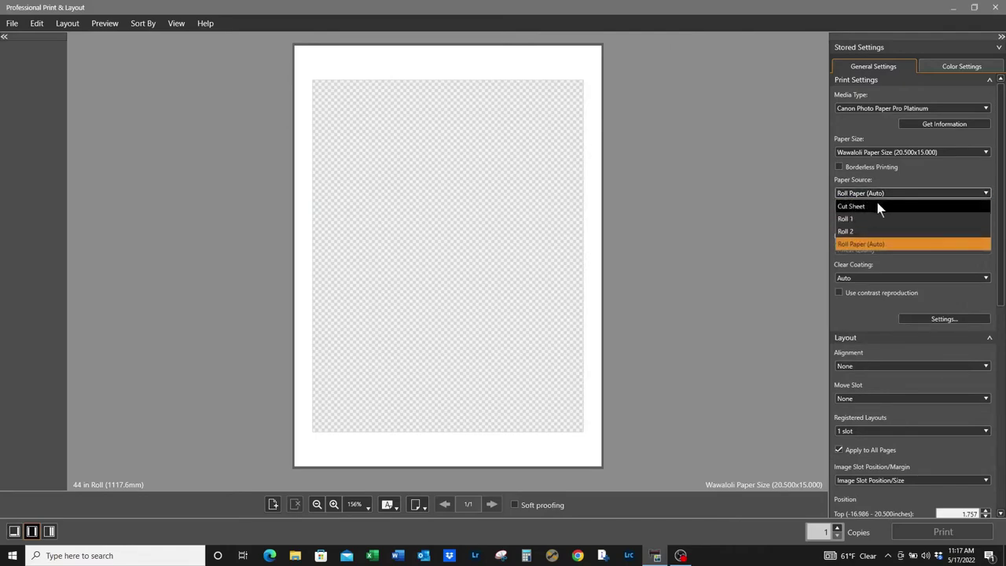
pyautogui.click(853, 218)
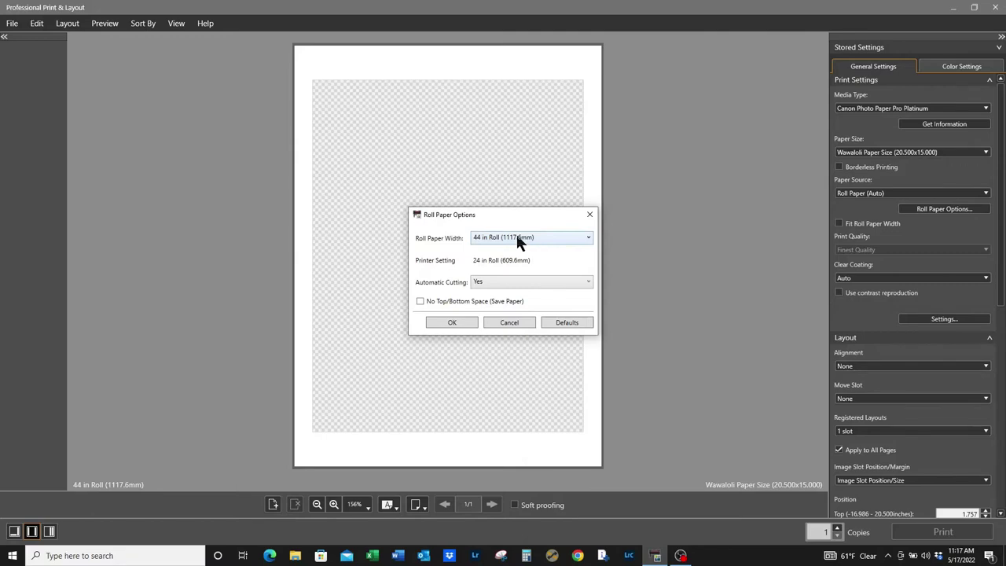
pyautogui.click(517, 243)
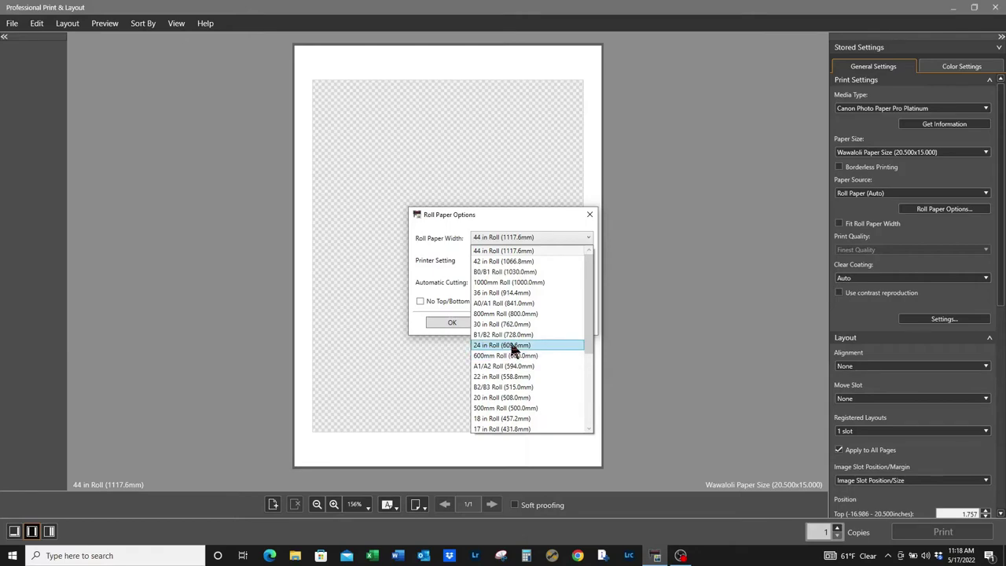
pyautogui.click(512, 349)
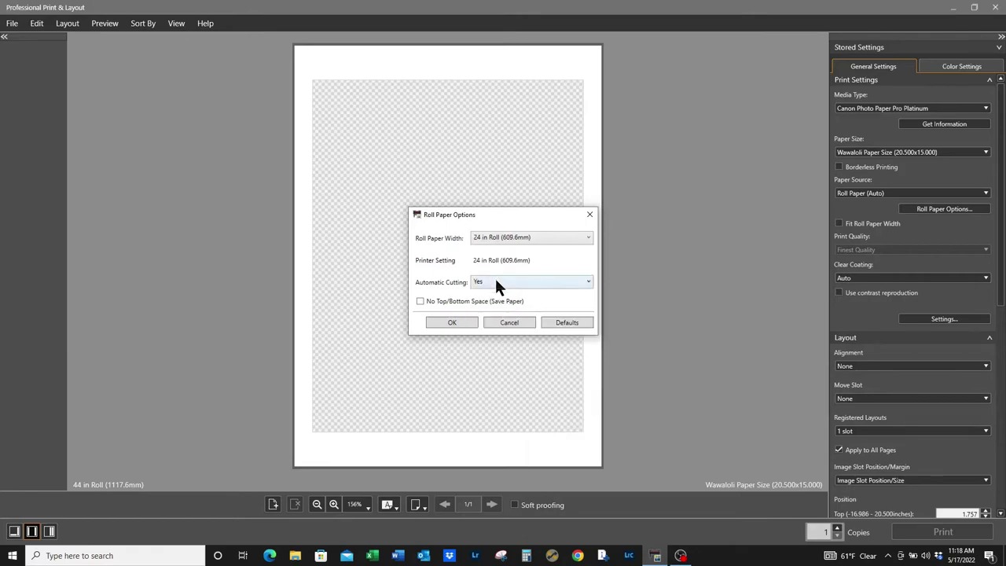
# Confirm the 24 in roll settings and switch the preview to Roll Paper Preview
pyautogui.click(451, 322)
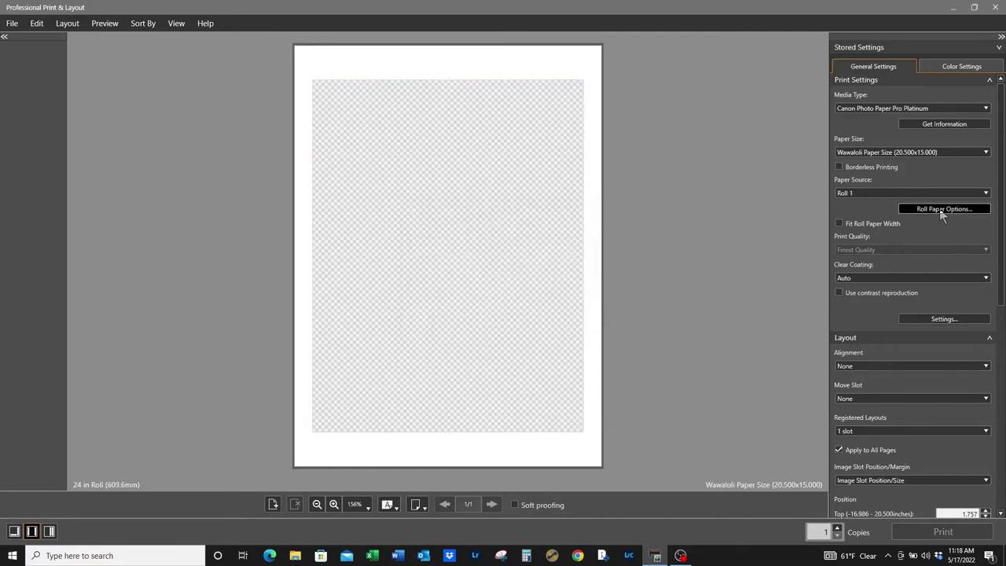
pyautogui.scroll(-1, 864, 193)
pyautogui.click(417, 506)
pyautogui.click(423, 509)
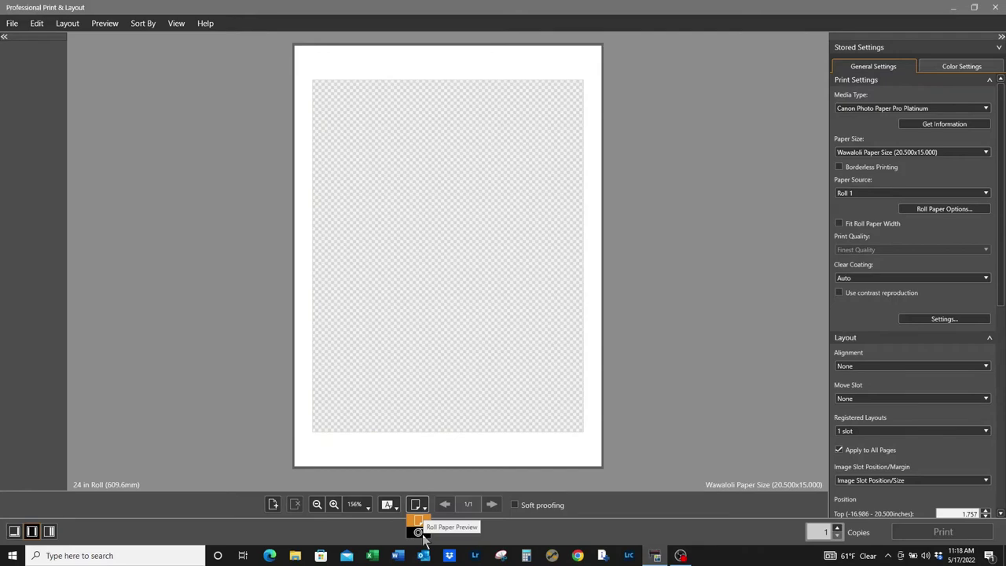
pyautogui.click(417, 533)
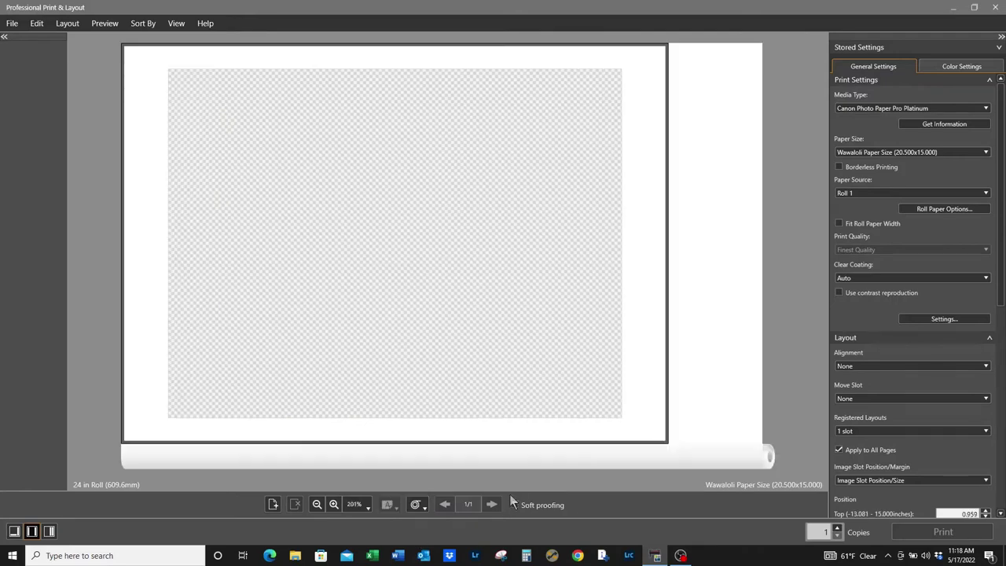
# Scroll Stored Settings to Color Management and open the Printer Profile list, still on Auto
pyautogui.scroll(-5, 913, 235)
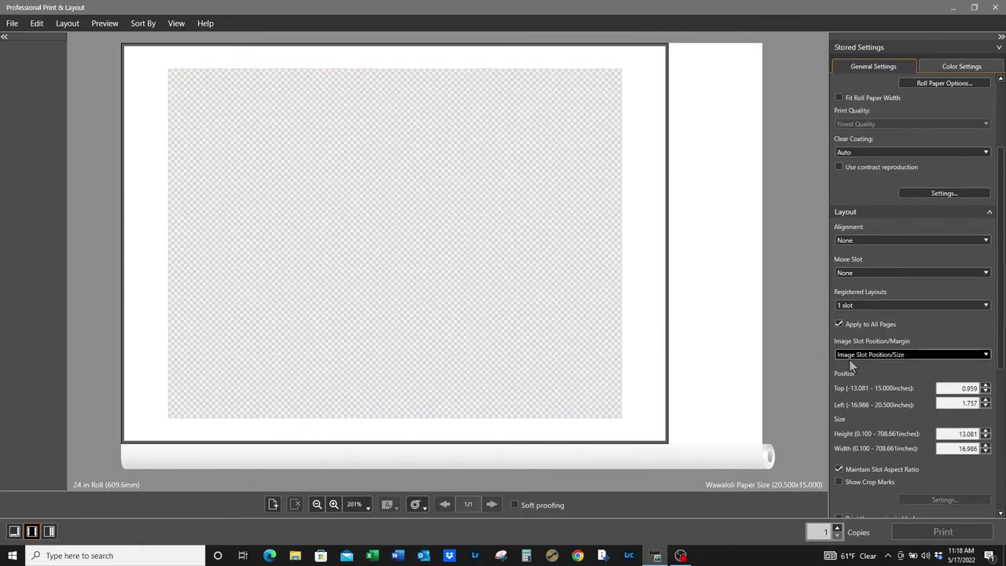
pyautogui.scroll(-1, 853, 361)
pyautogui.scroll(-5, 851, 361)
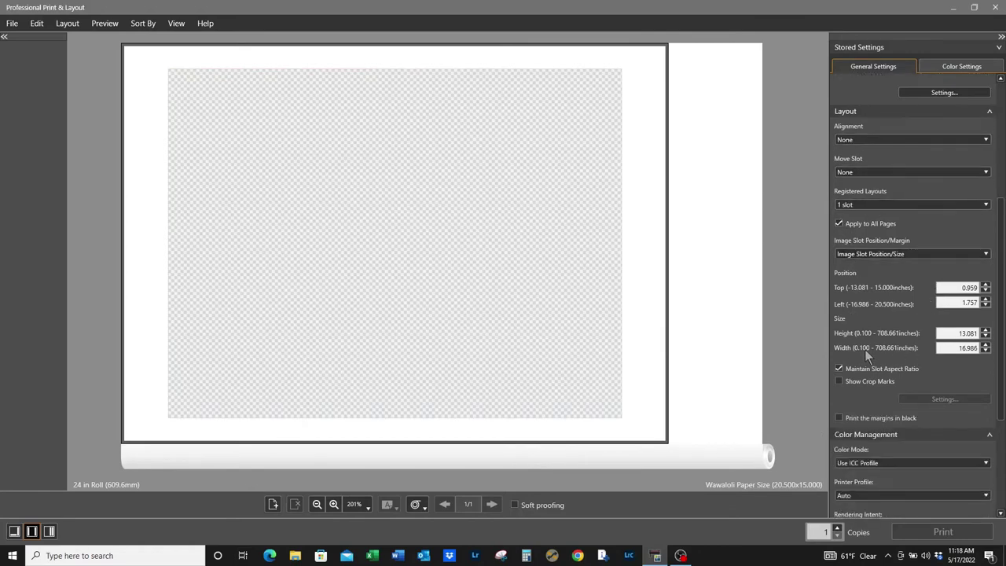
pyautogui.scroll(-5, 877, 361)
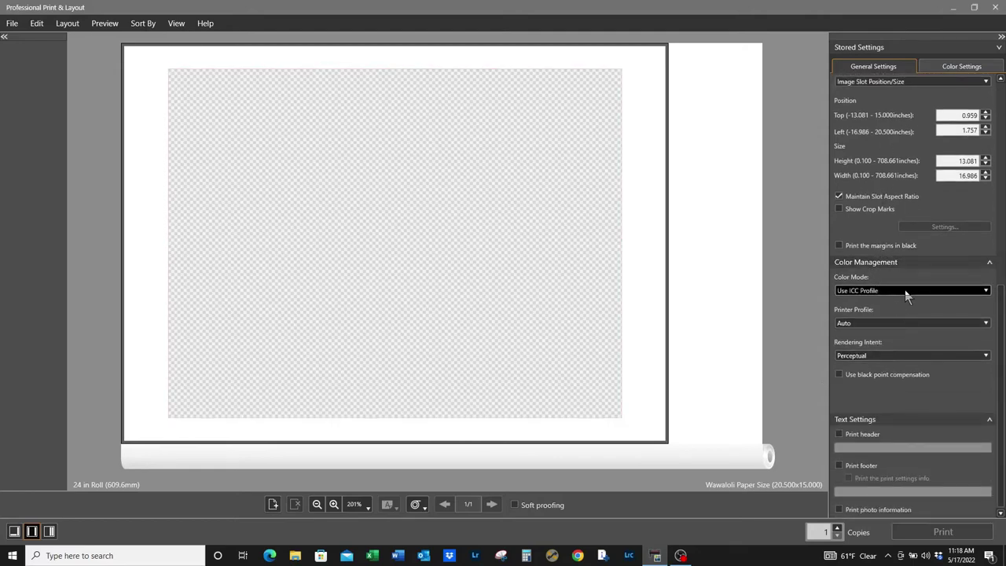
pyautogui.click(856, 323)
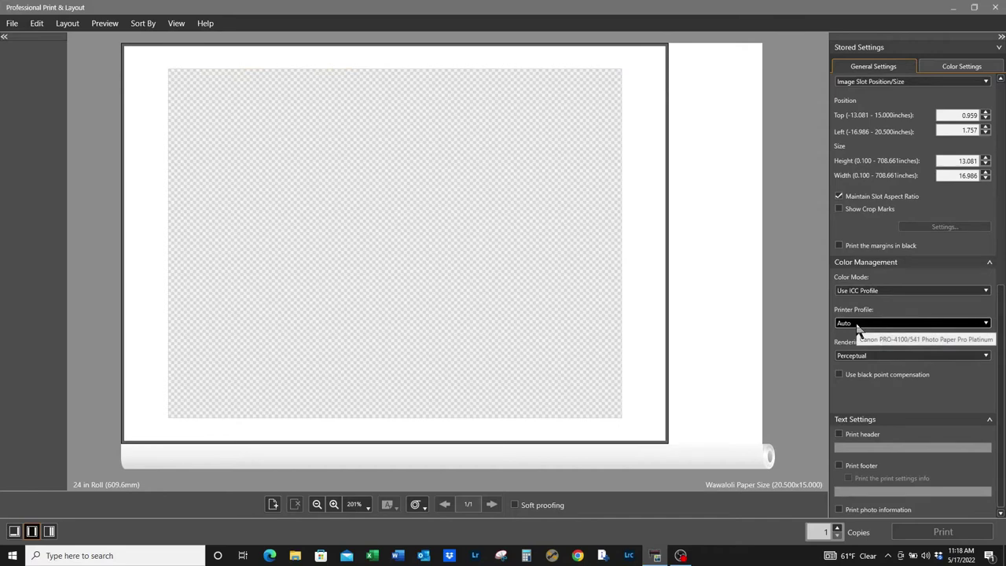
# Pick Canon PRO-4100/541 Photo Paper Pro Platinum as the profile, with Perceptual rendering intent
pyautogui.scroll(-8, 899, 360)
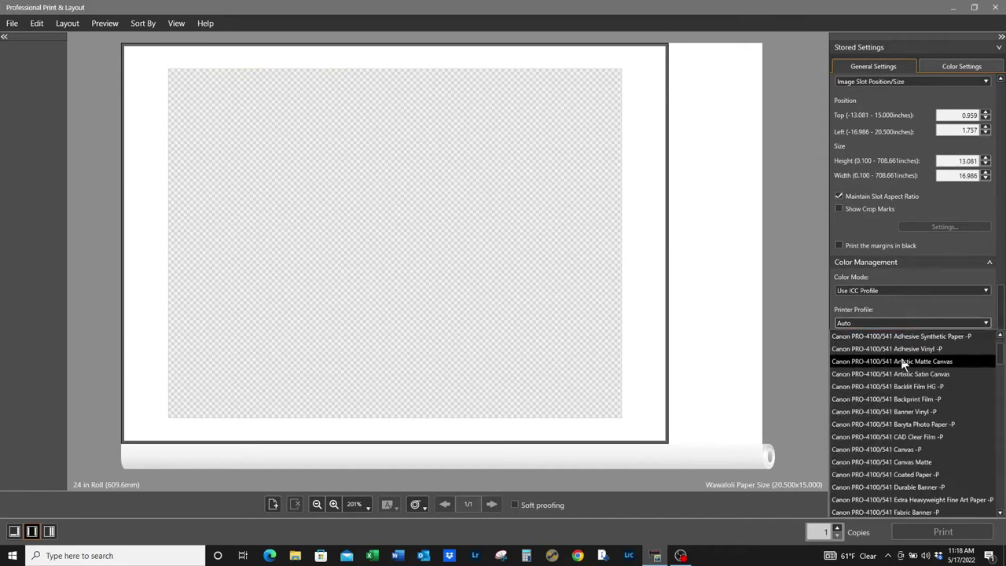
pyautogui.scroll(-8, 903, 363)
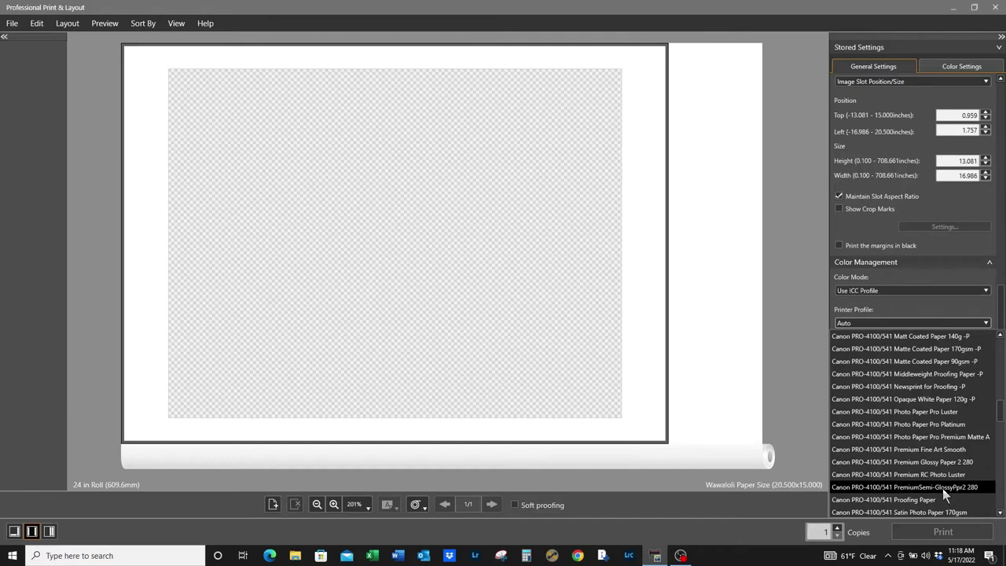
pyautogui.click(948, 425)
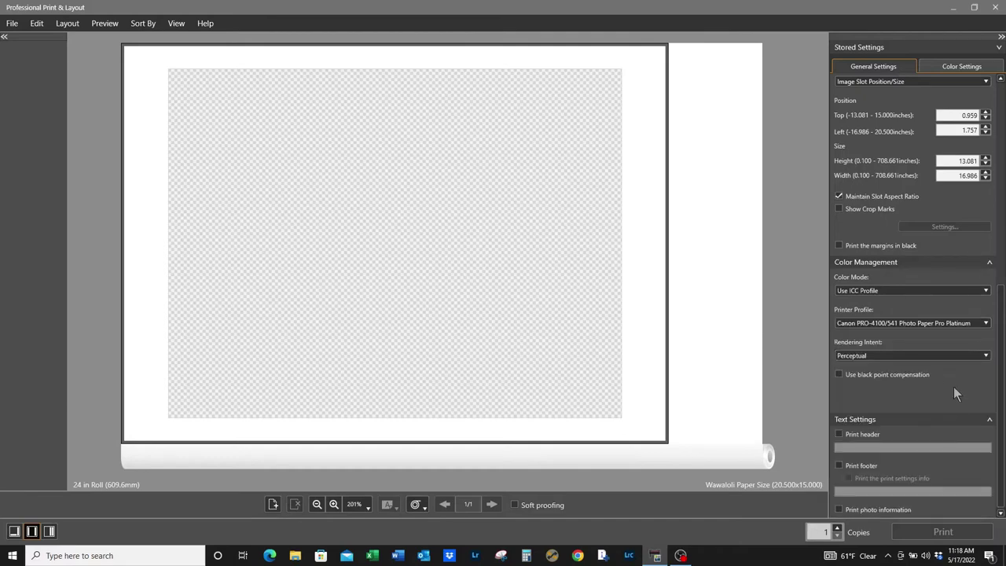
# Open Wawaloli-Master.tif from the LRCache folder onto the roll paper page, then deselect it
pyautogui.click(12, 23)
pyautogui.click(18, 36)
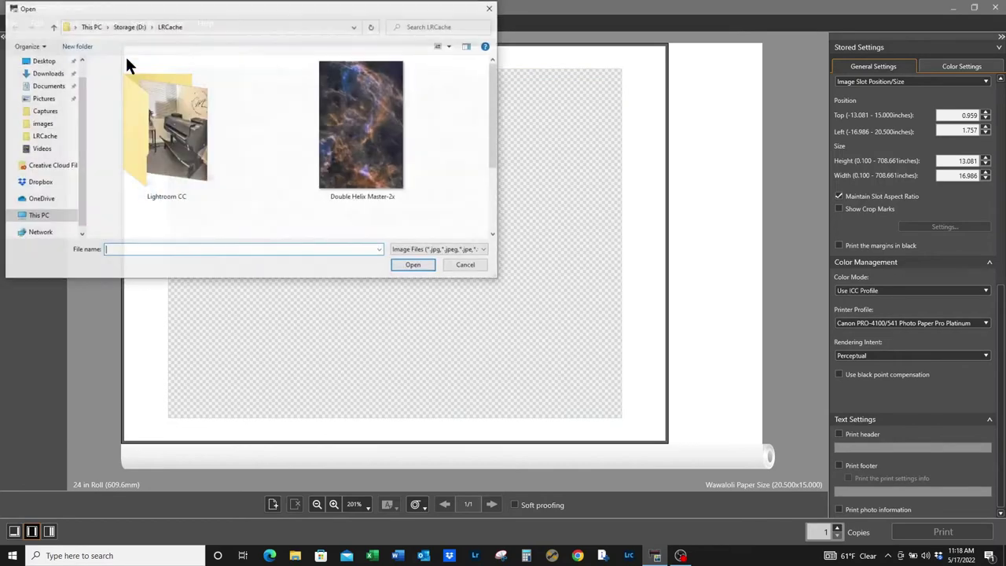
pyautogui.scroll(-3, 246, 133)
pyautogui.click(190, 199)
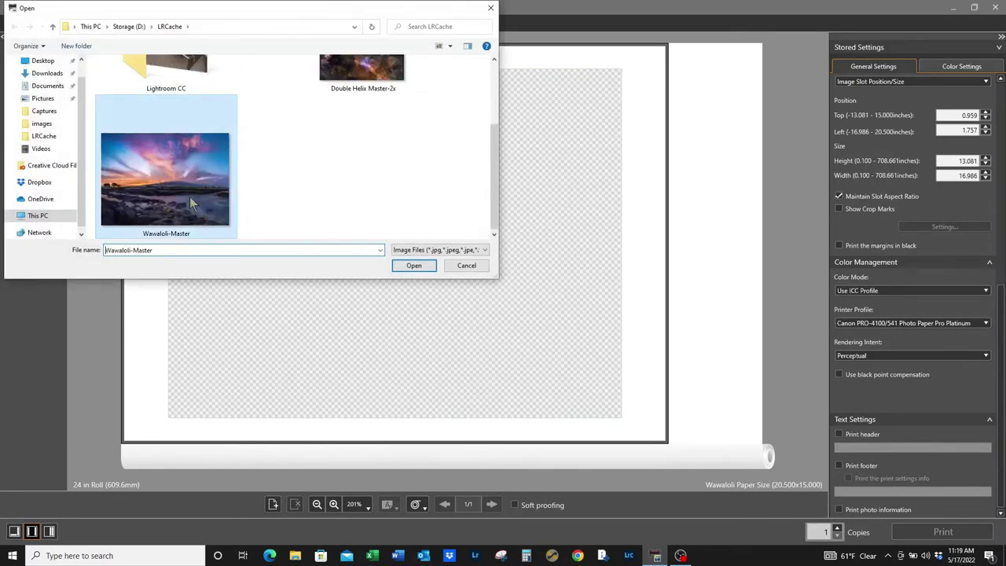
pyautogui.click(417, 264)
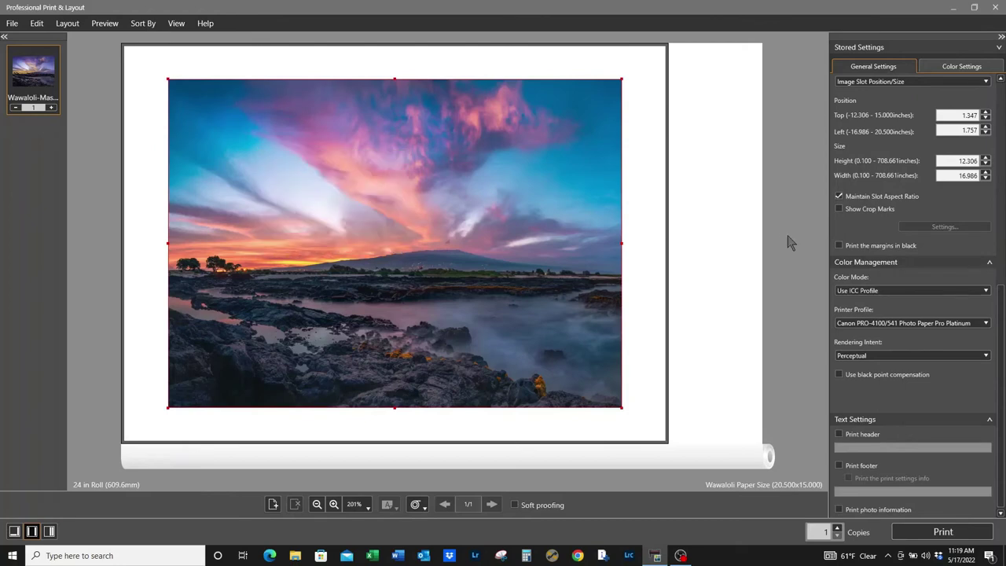
pyautogui.moveTo(610, 249)
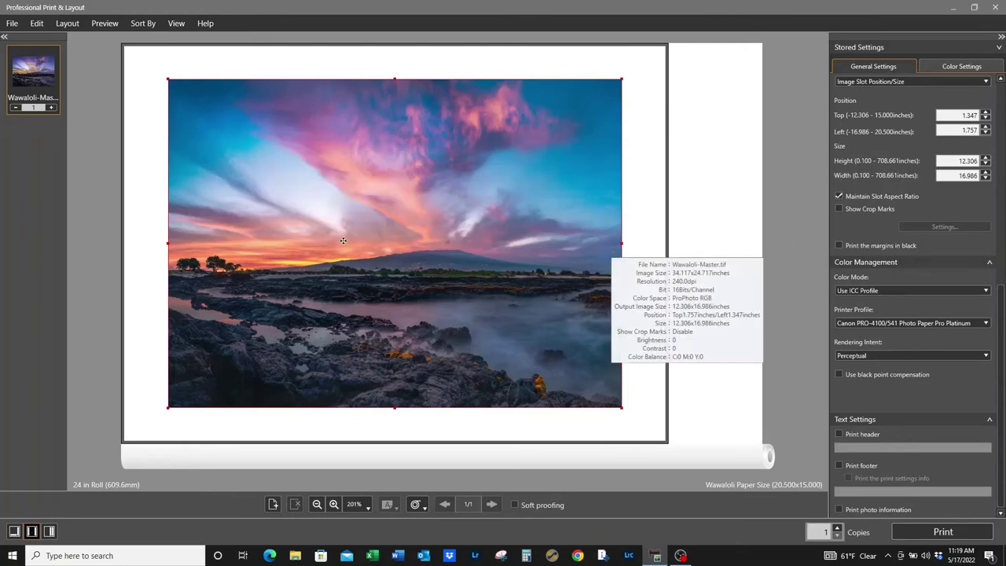
pyautogui.click(552, 488)
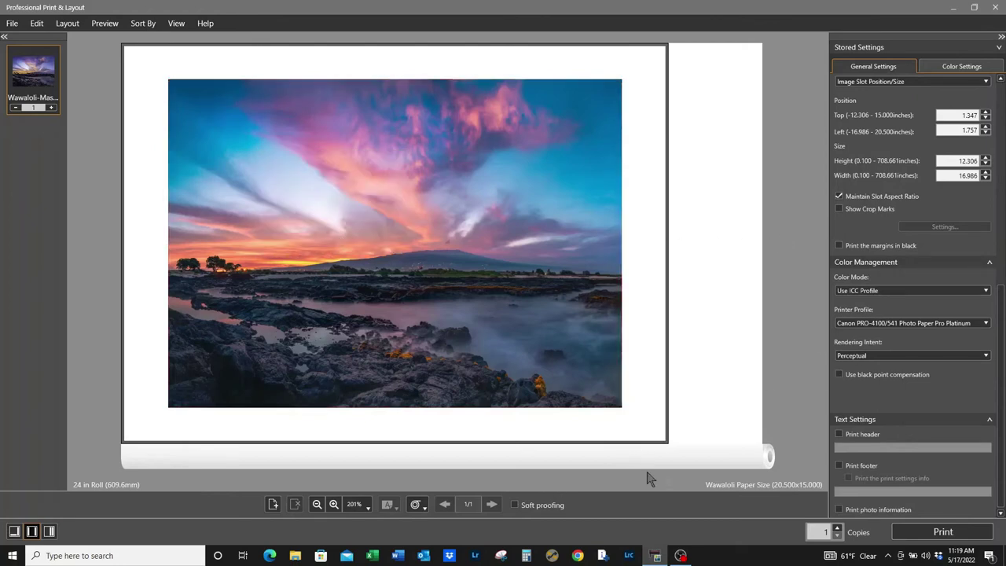
pyautogui.scroll(8, 902, 404)
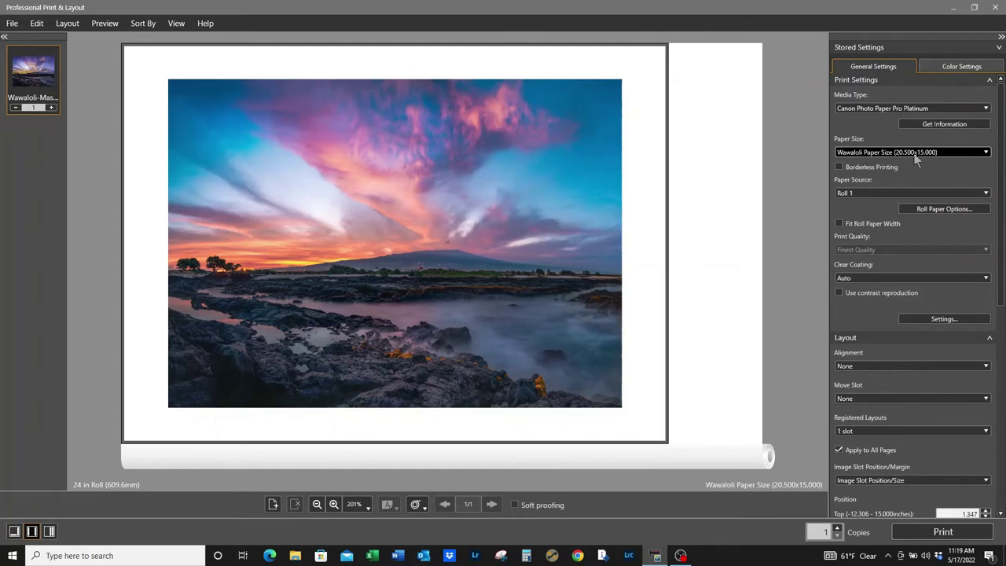
# Resize the photo's slot to the Wawaloli Slot Size preset (20.000 × 14.490 in) and move it up and left
pyautogui.click(531, 226)
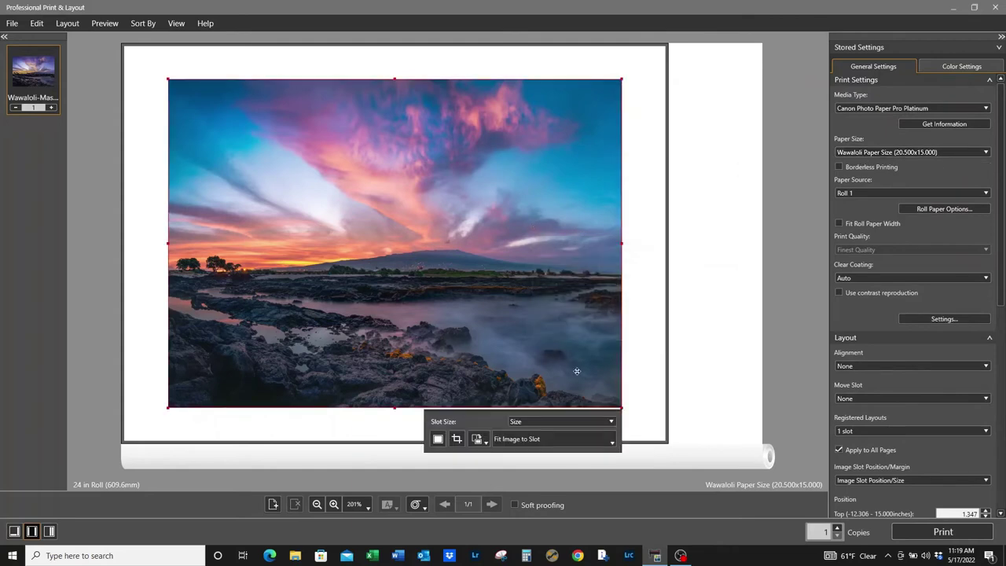
pyautogui.click(561, 425)
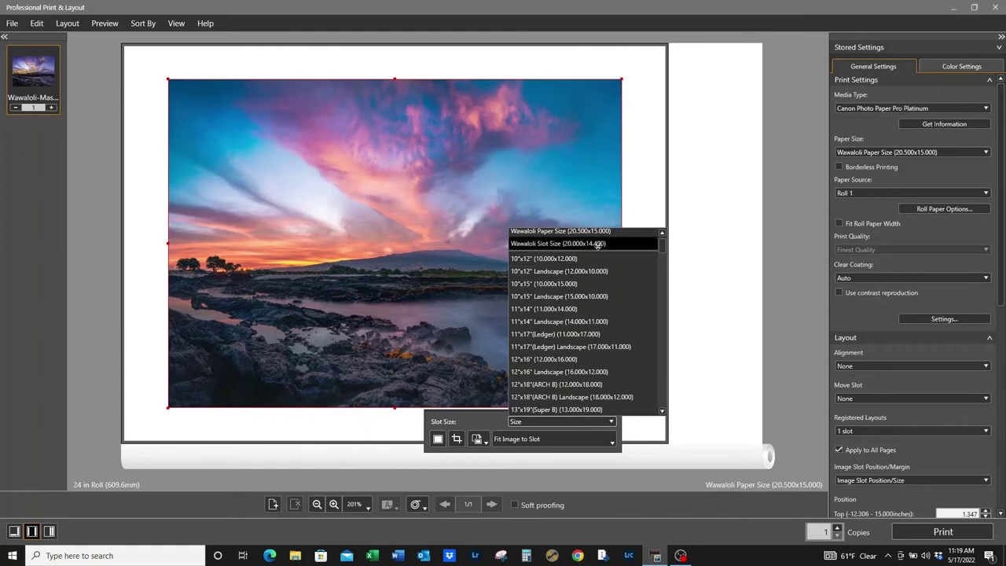
pyautogui.click(560, 243)
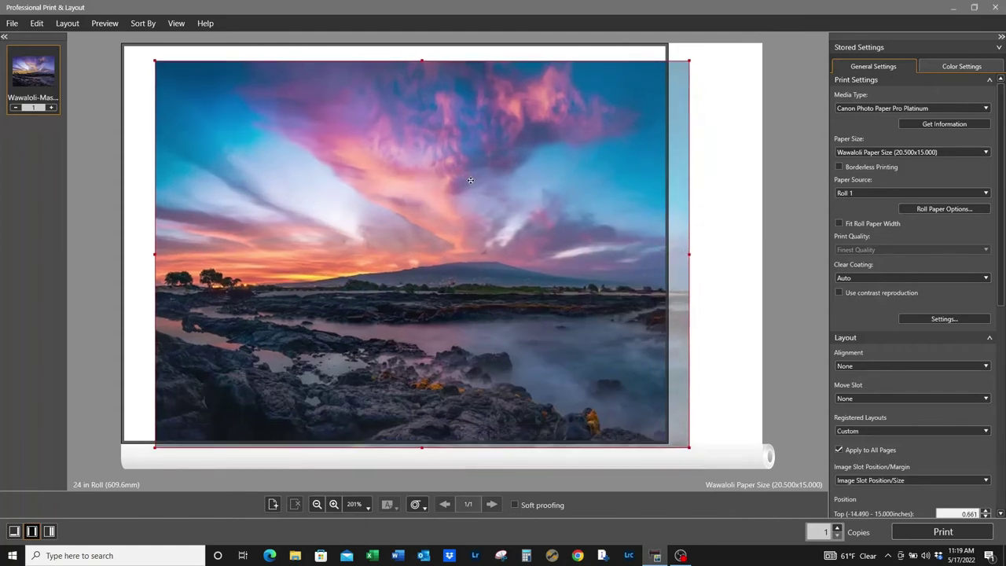
pyautogui.moveTo(470, 181); pyautogui.dragTo(444, 172)
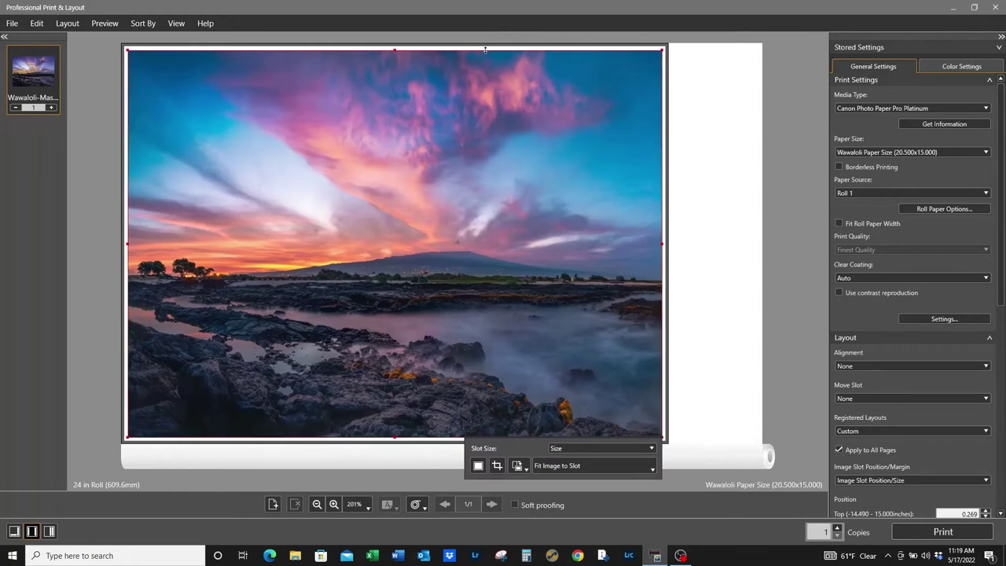
pyautogui.click(409, 442)
pyautogui.click(710, 391)
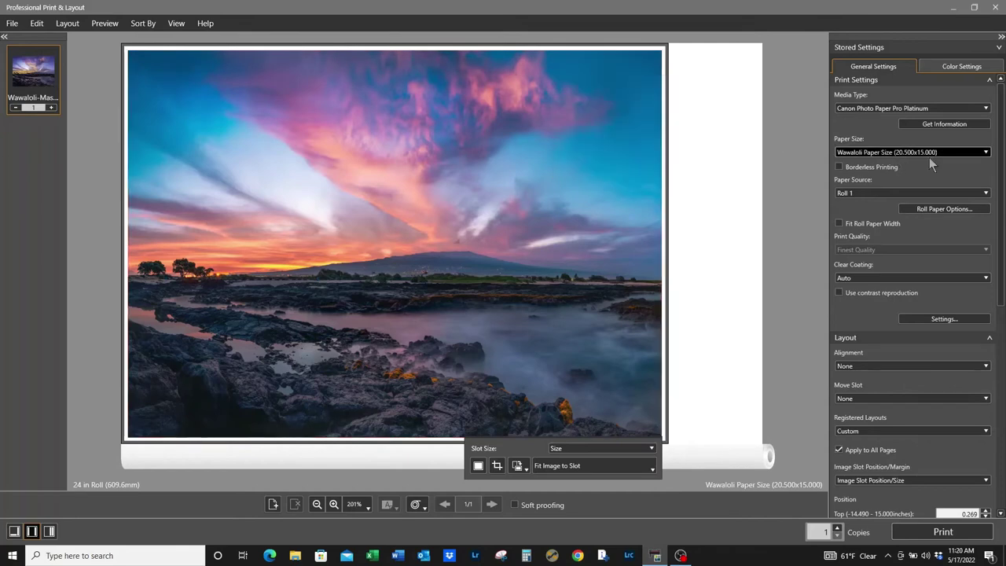
# Review Color Management (Canon PRO-4100/541 Photo Paper Pro Platinum, Perceptual) and the photo's image info card
pyautogui.scroll(-4, 873, 336)
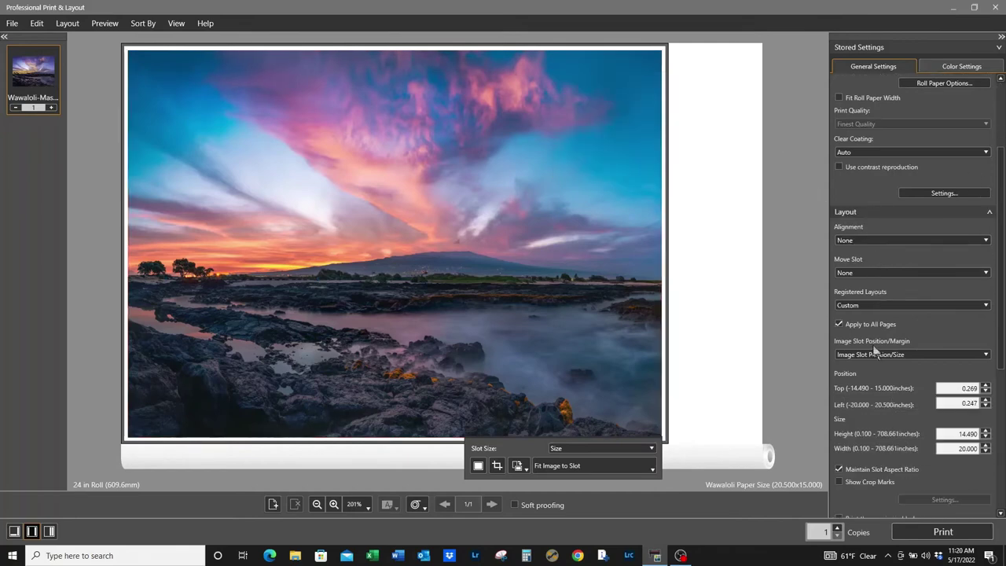
pyautogui.scroll(-3, 882, 317)
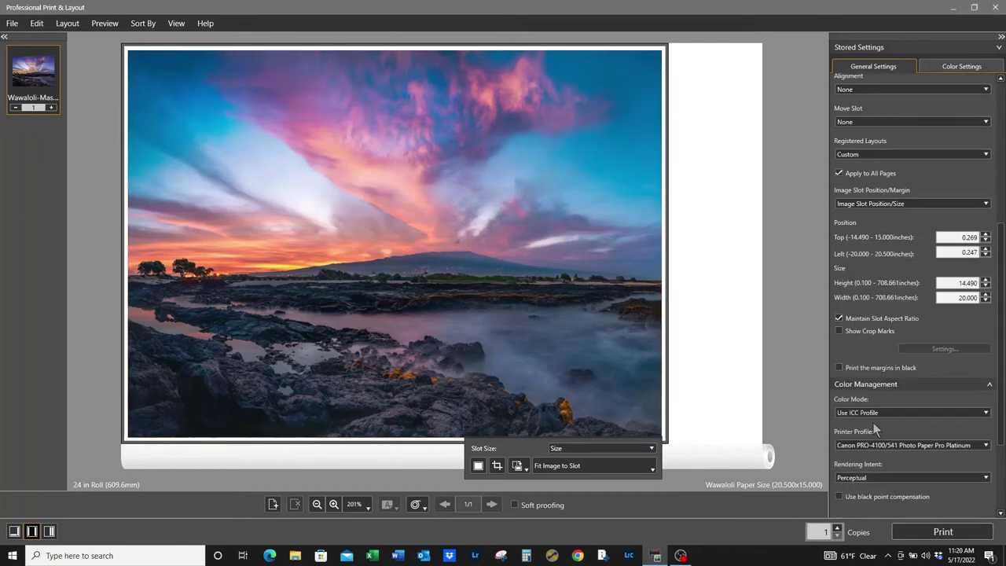
pyautogui.scroll(-1, 872, 422)
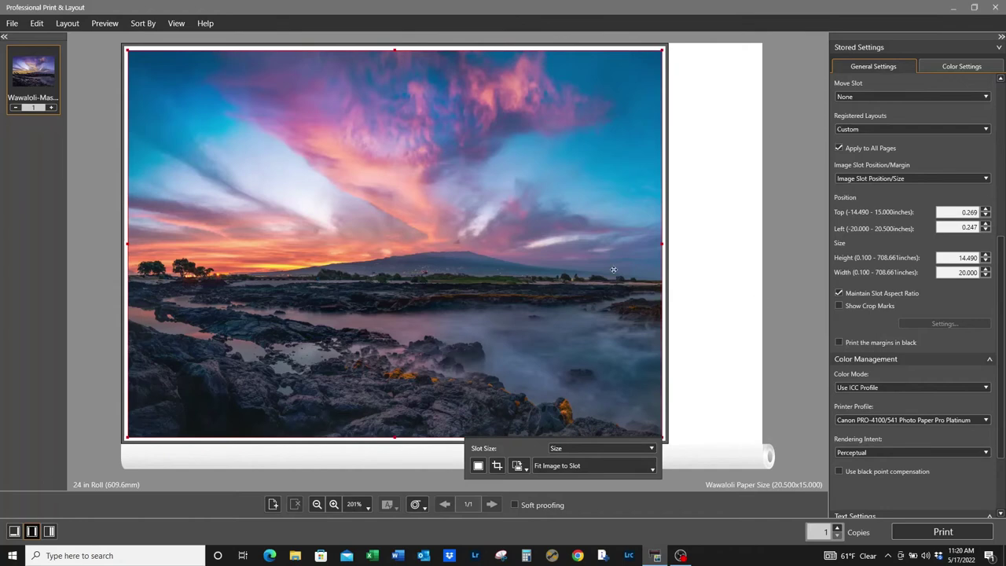
pyautogui.moveTo(476, 269)
pyautogui.moveTo(562, 316)
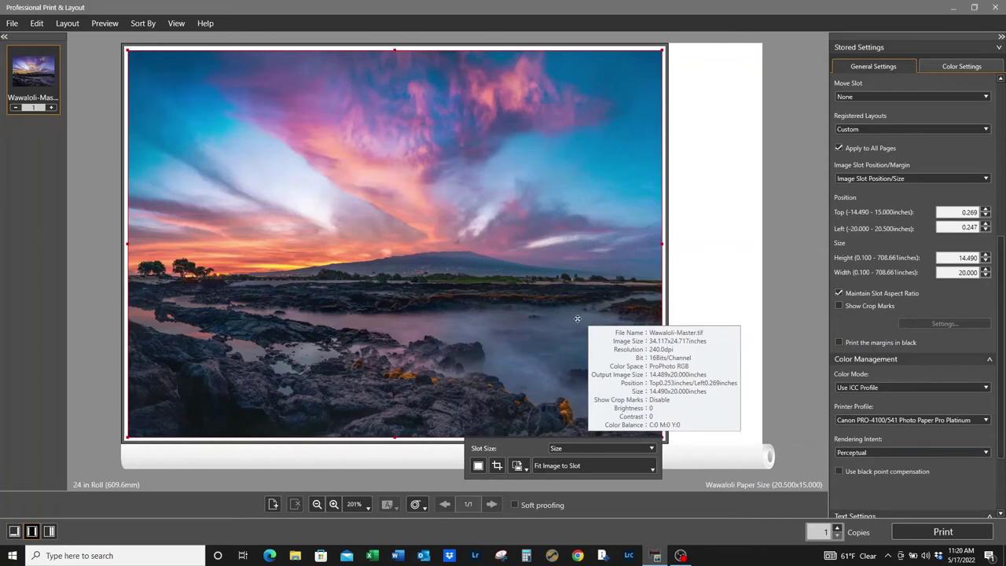
pyautogui.moveTo(554, 276)
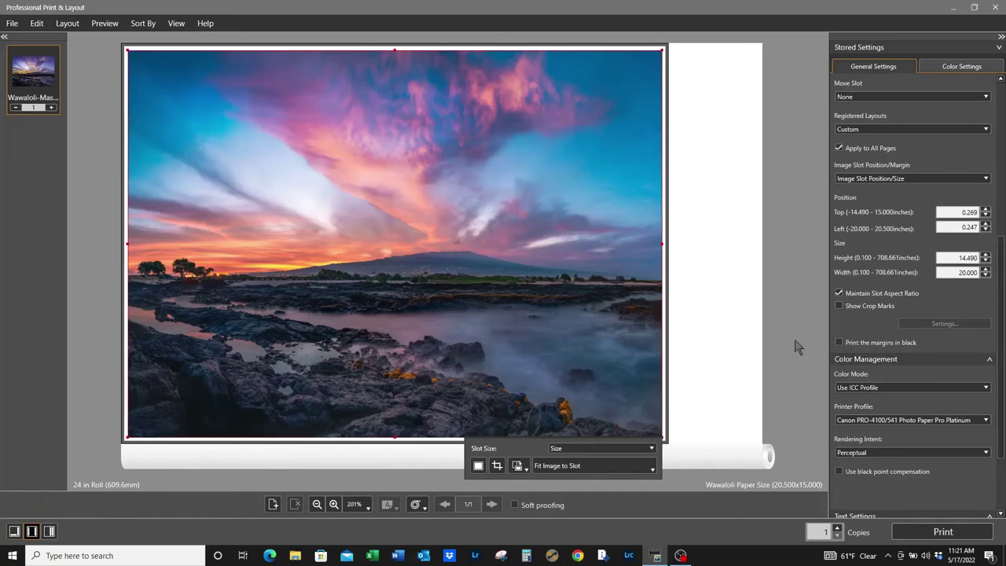
# Send a print, shift the photo right to 1.012 in left, and print again past the printable-area warning
pyautogui.click(936, 532)
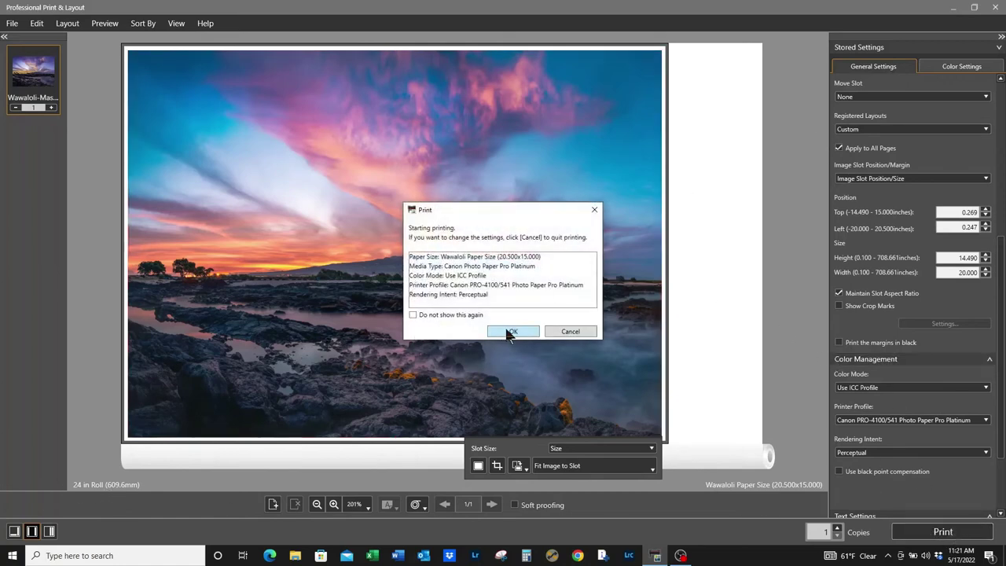
pyautogui.click(509, 332)
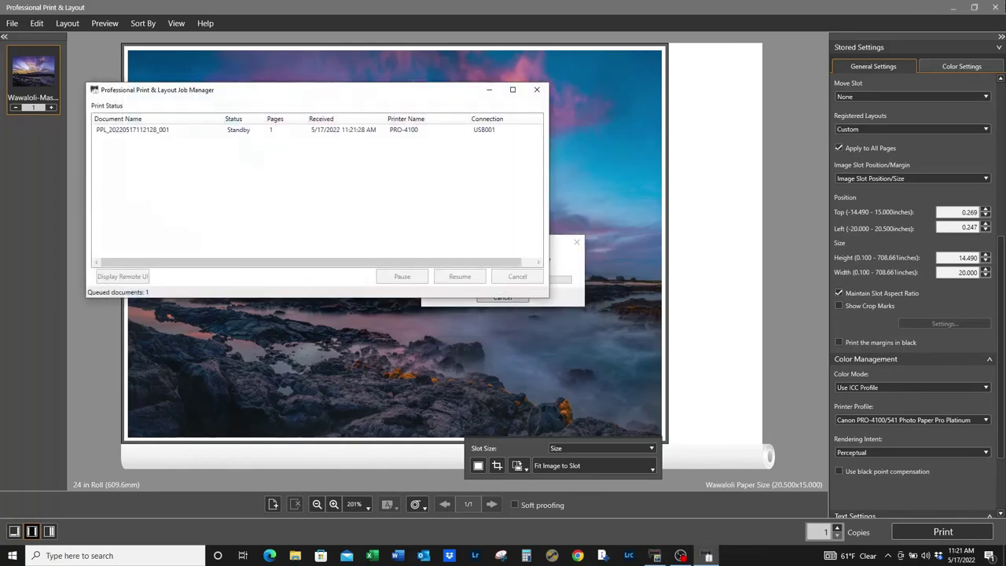
pyautogui.moveTo(600, 378); pyautogui.dragTo(620, 377)
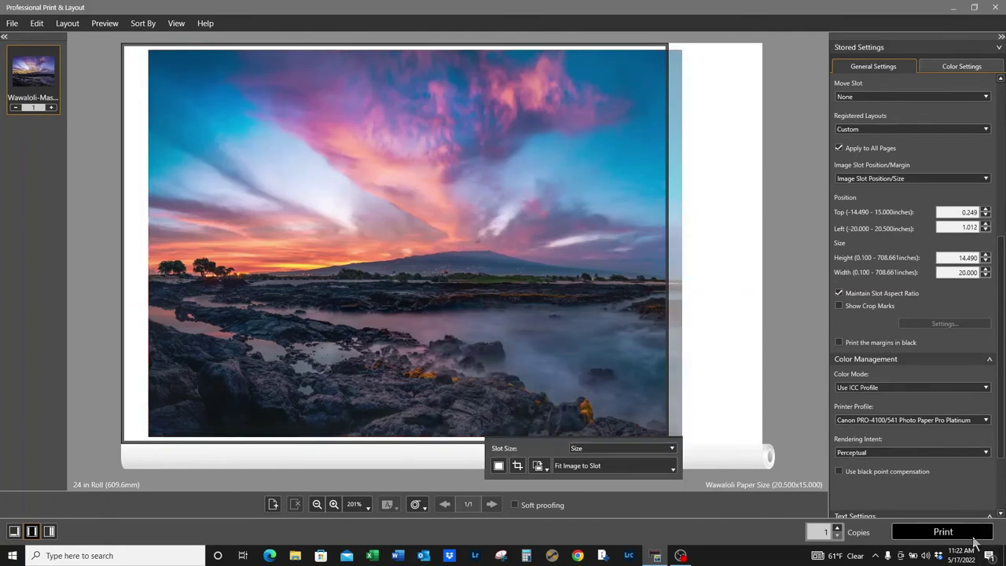
pyautogui.click(943, 532)
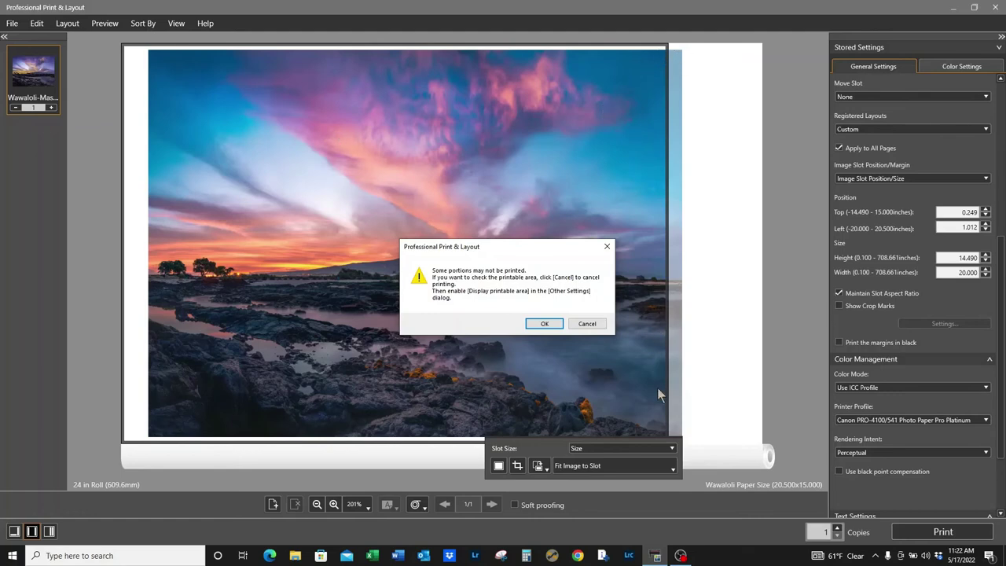
pyautogui.click(541, 325)
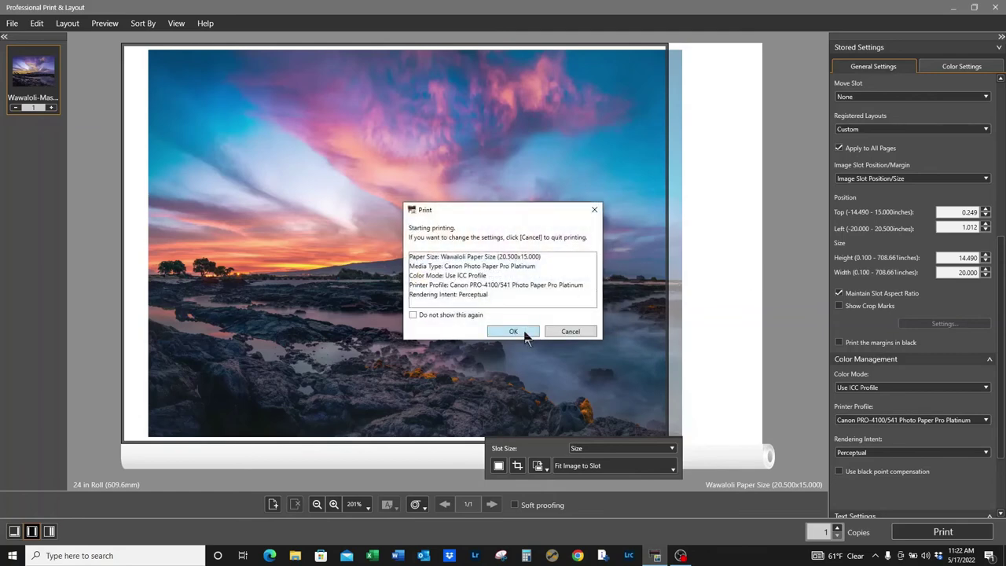
pyautogui.click(524, 333)
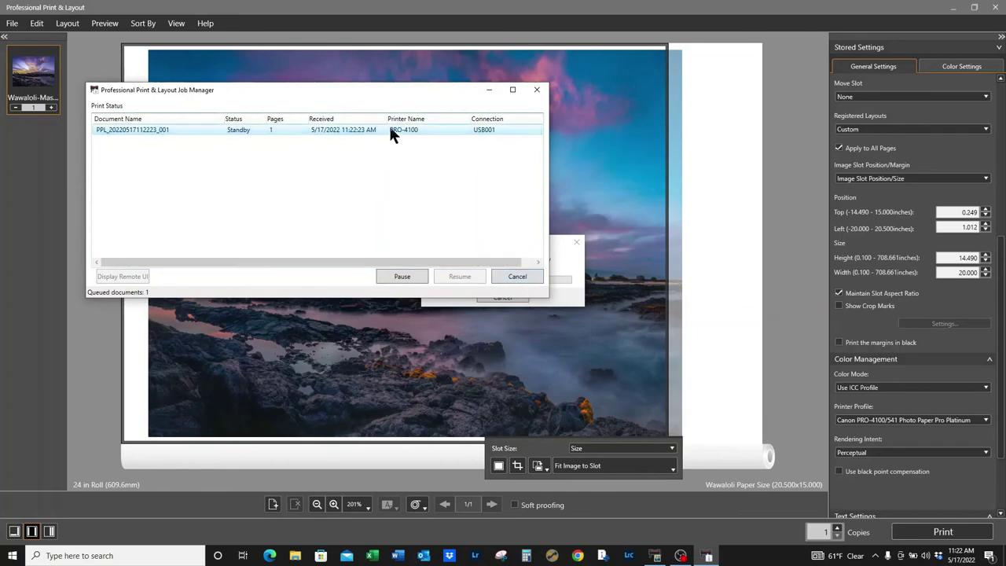
# Cancel the queued print job in Job Manager and the printing in progress
pyautogui.click(516, 276)
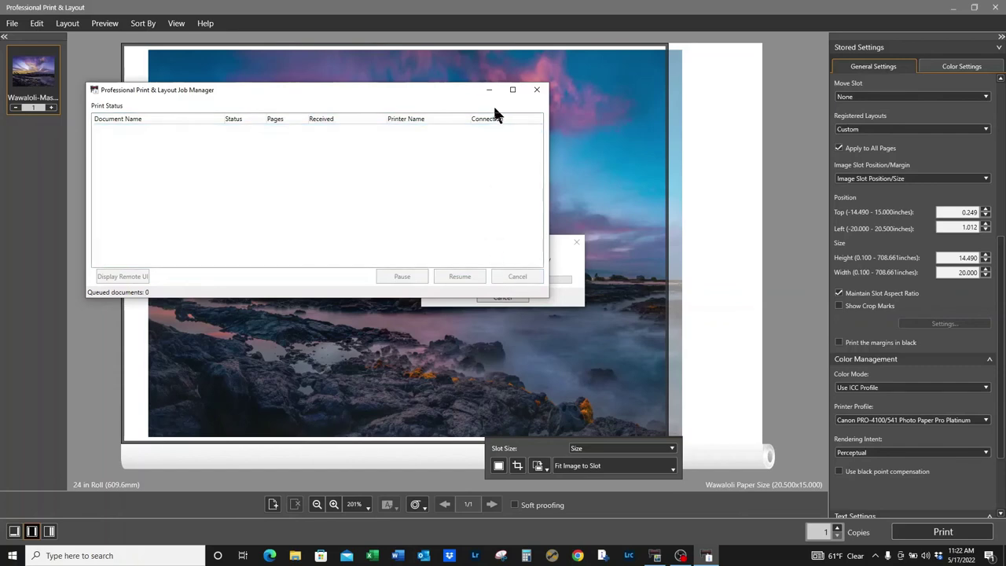
pyautogui.click(535, 90)
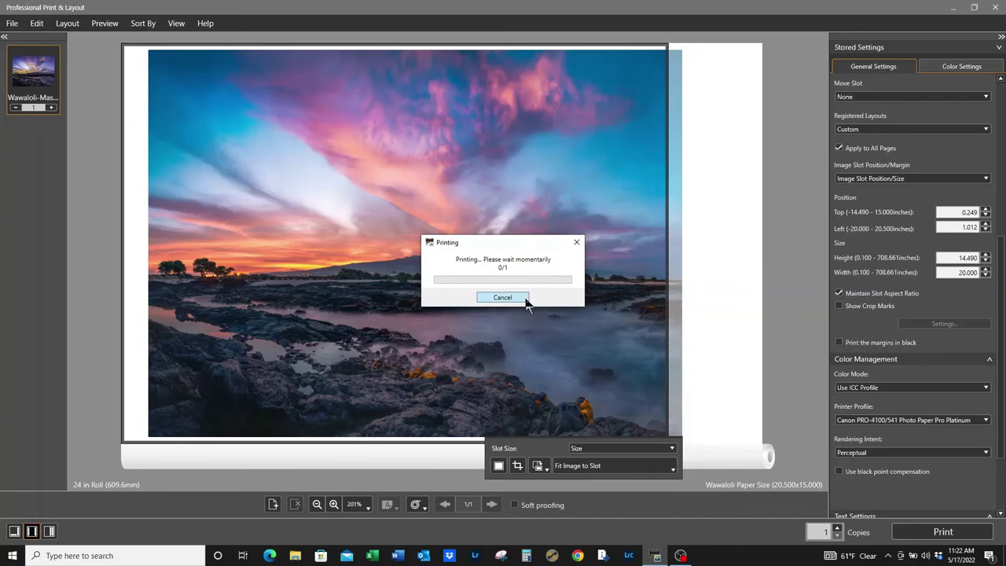
pyautogui.click(578, 243)
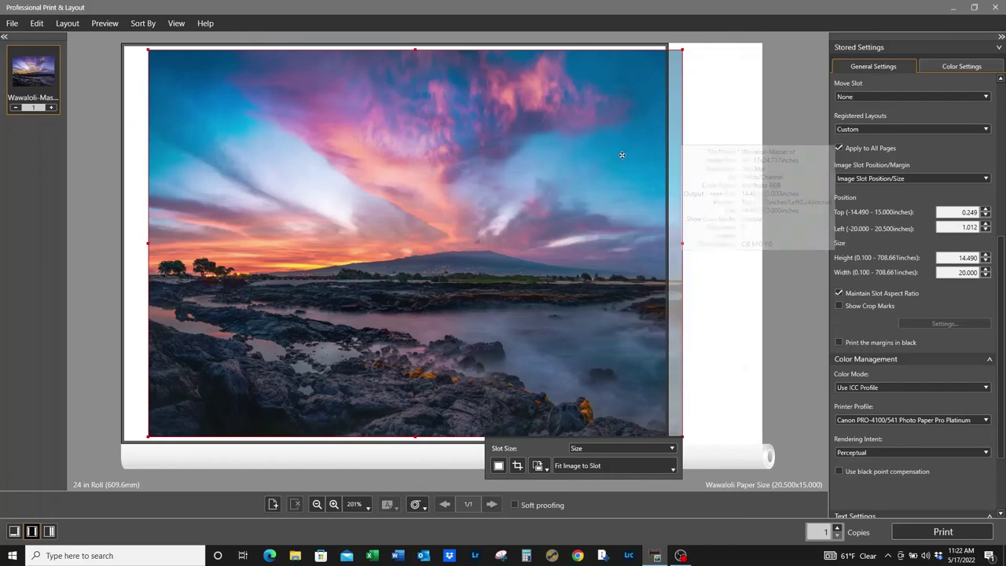
# Nudge the photo right and slightly up, then back out of the print confirmation after the warning
pyautogui.moveTo(602, 153)
pyautogui.mouseDown()
pyautogui.moveTo(618, 151)
pyautogui.moveTo(589, 150)
pyautogui.mouseUp()
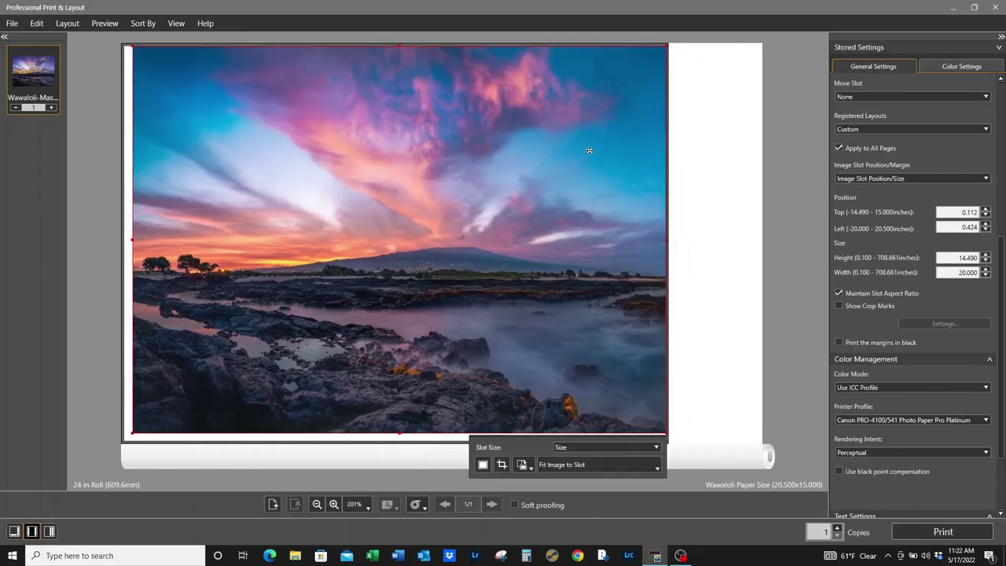
pyautogui.click(939, 533)
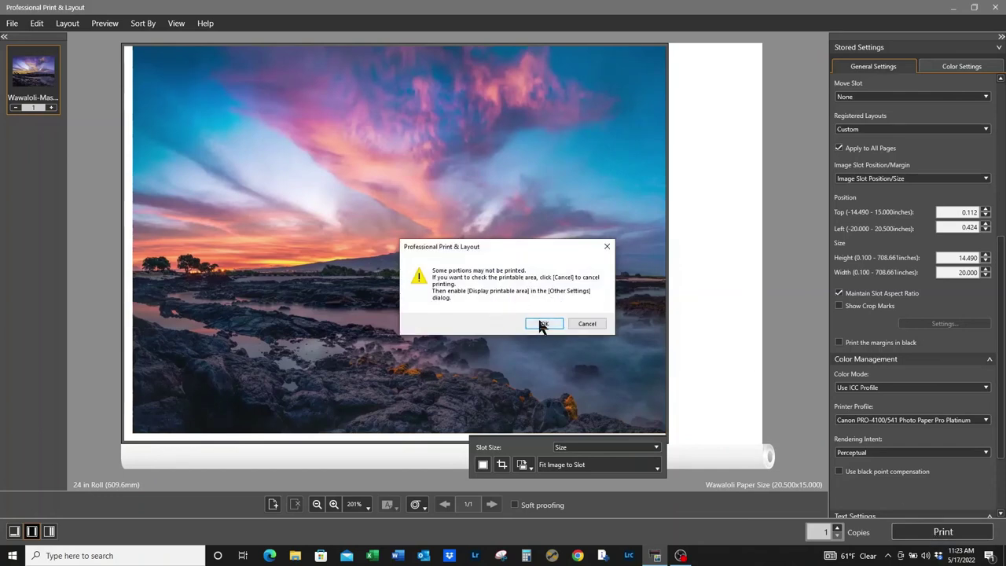
pyautogui.click(542, 324)
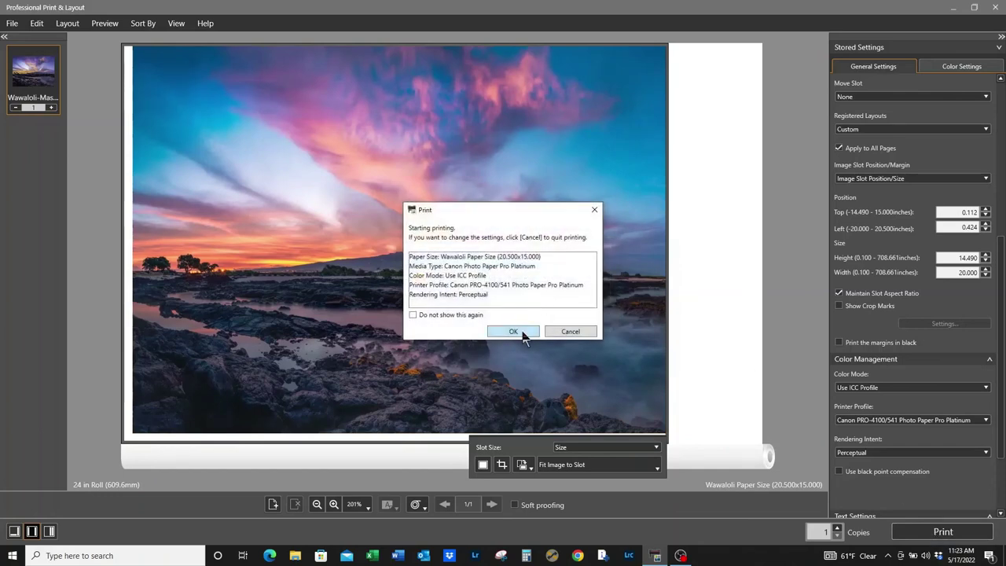
pyautogui.click(570, 333)
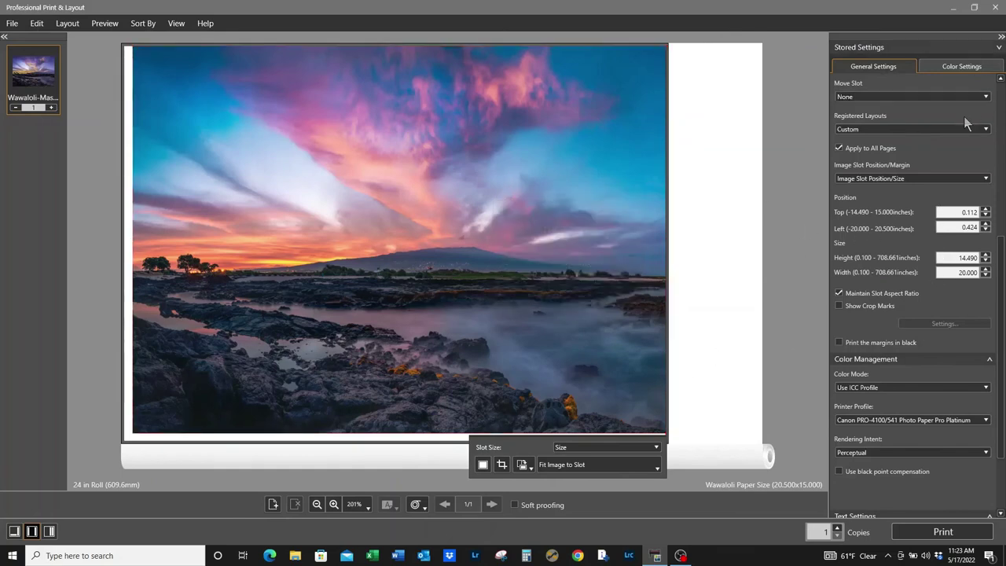
# Move the photo back down onto the paper at Top 0.249 in and start printing
pyautogui.scroll(3, 963, 122)
pyautogui.scroll(1, 958, 134)
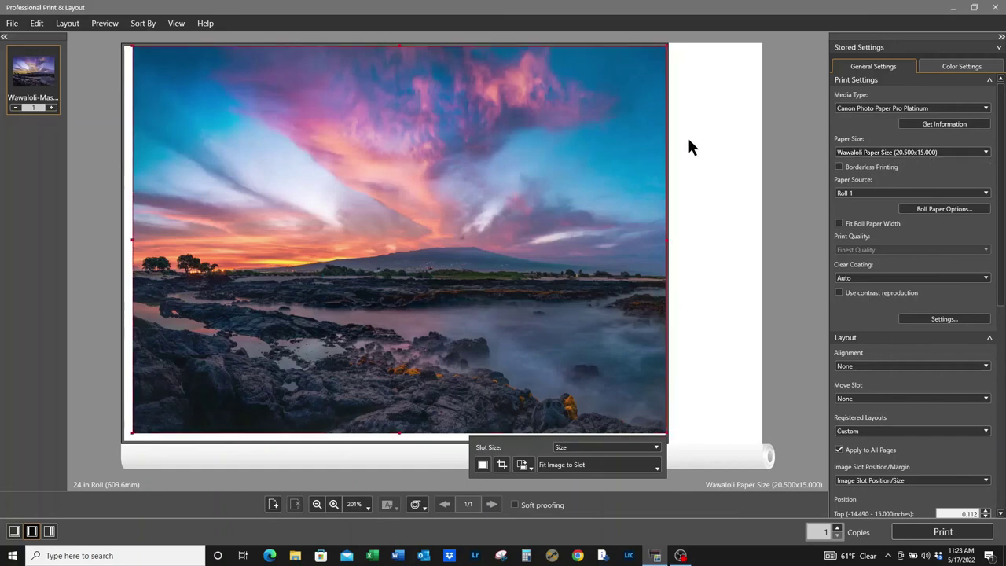
pyautogui.click(504, 165)
pyautogui.moveTo(504, 165); pyautogui.dragTo(500, 168)
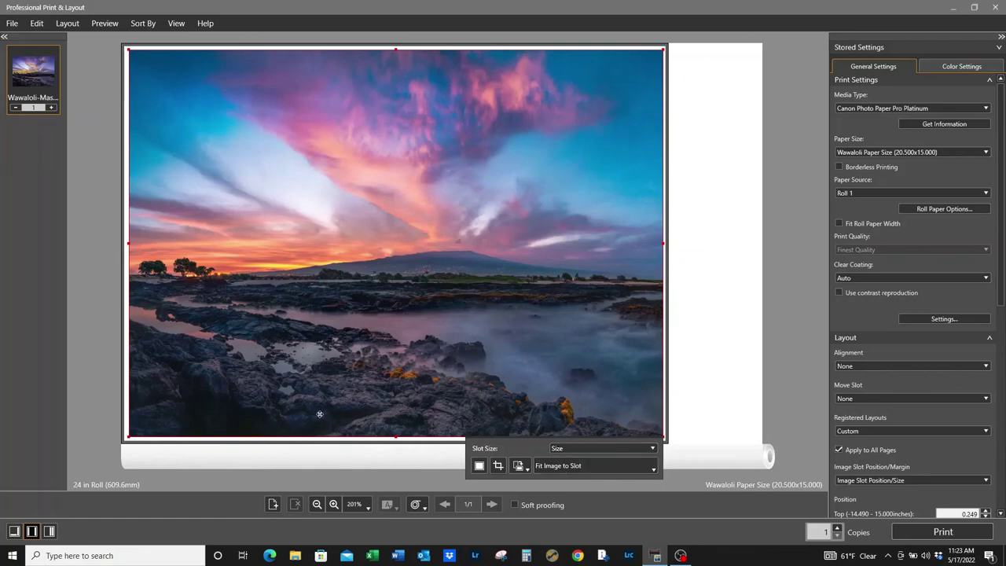
pyautogui.click(942, 533)
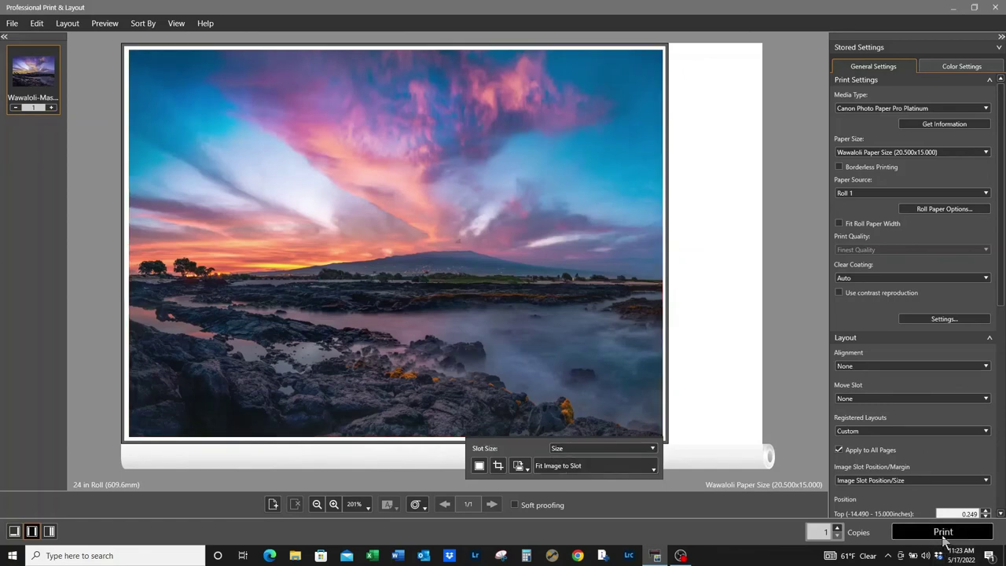